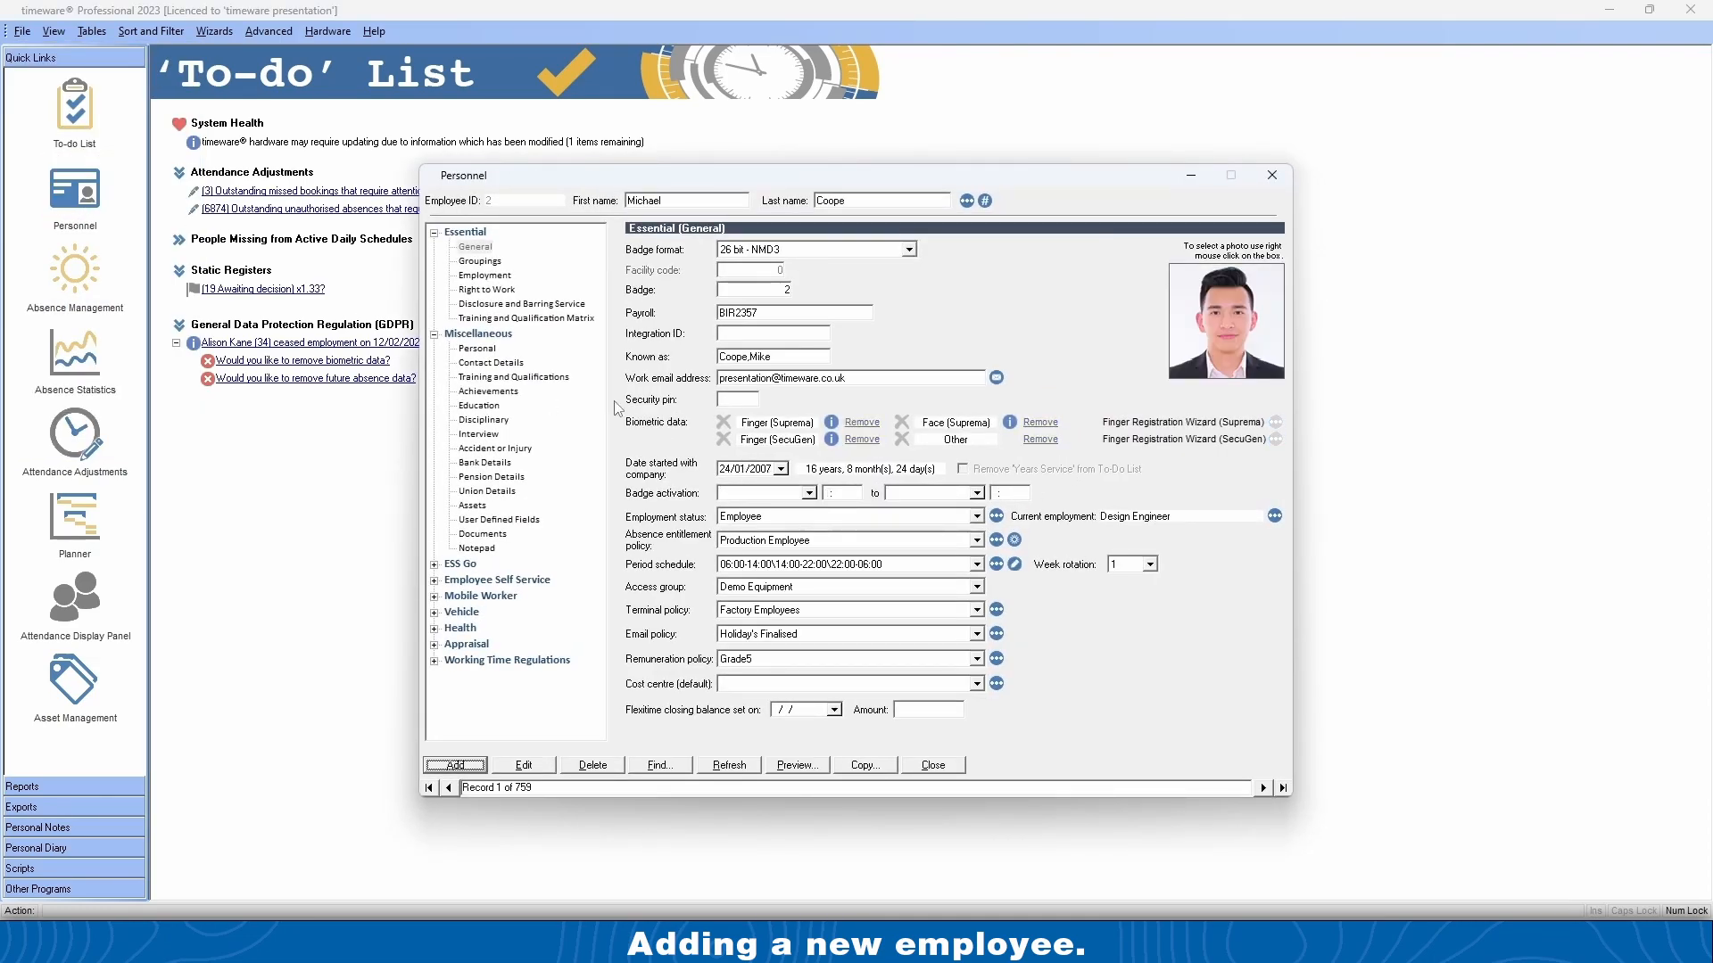
Add a new personnel record and enter the employee's first and last name.
{"action": "left_click", "coordinate": [456, 765]}
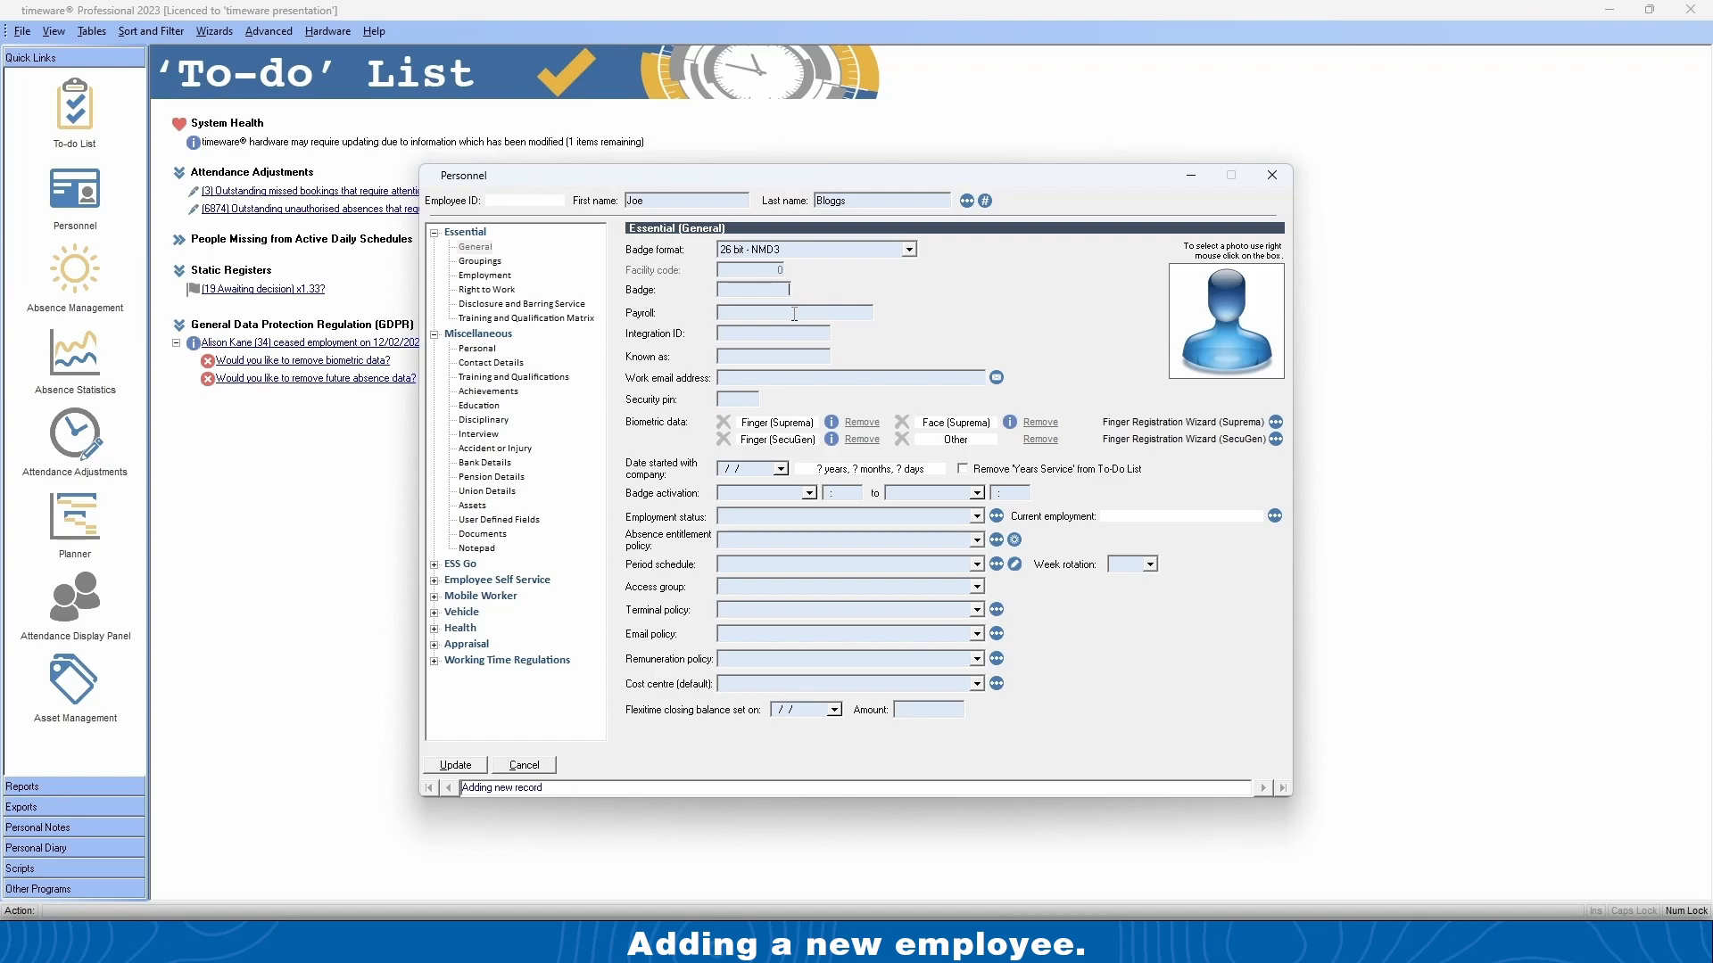
{"action": "left_click", "coordinate": [786, 316]}
{"action": "left_click", "coordinate": [823, 357]}
{"action": "left_click", "coordinate": [780, 470]}
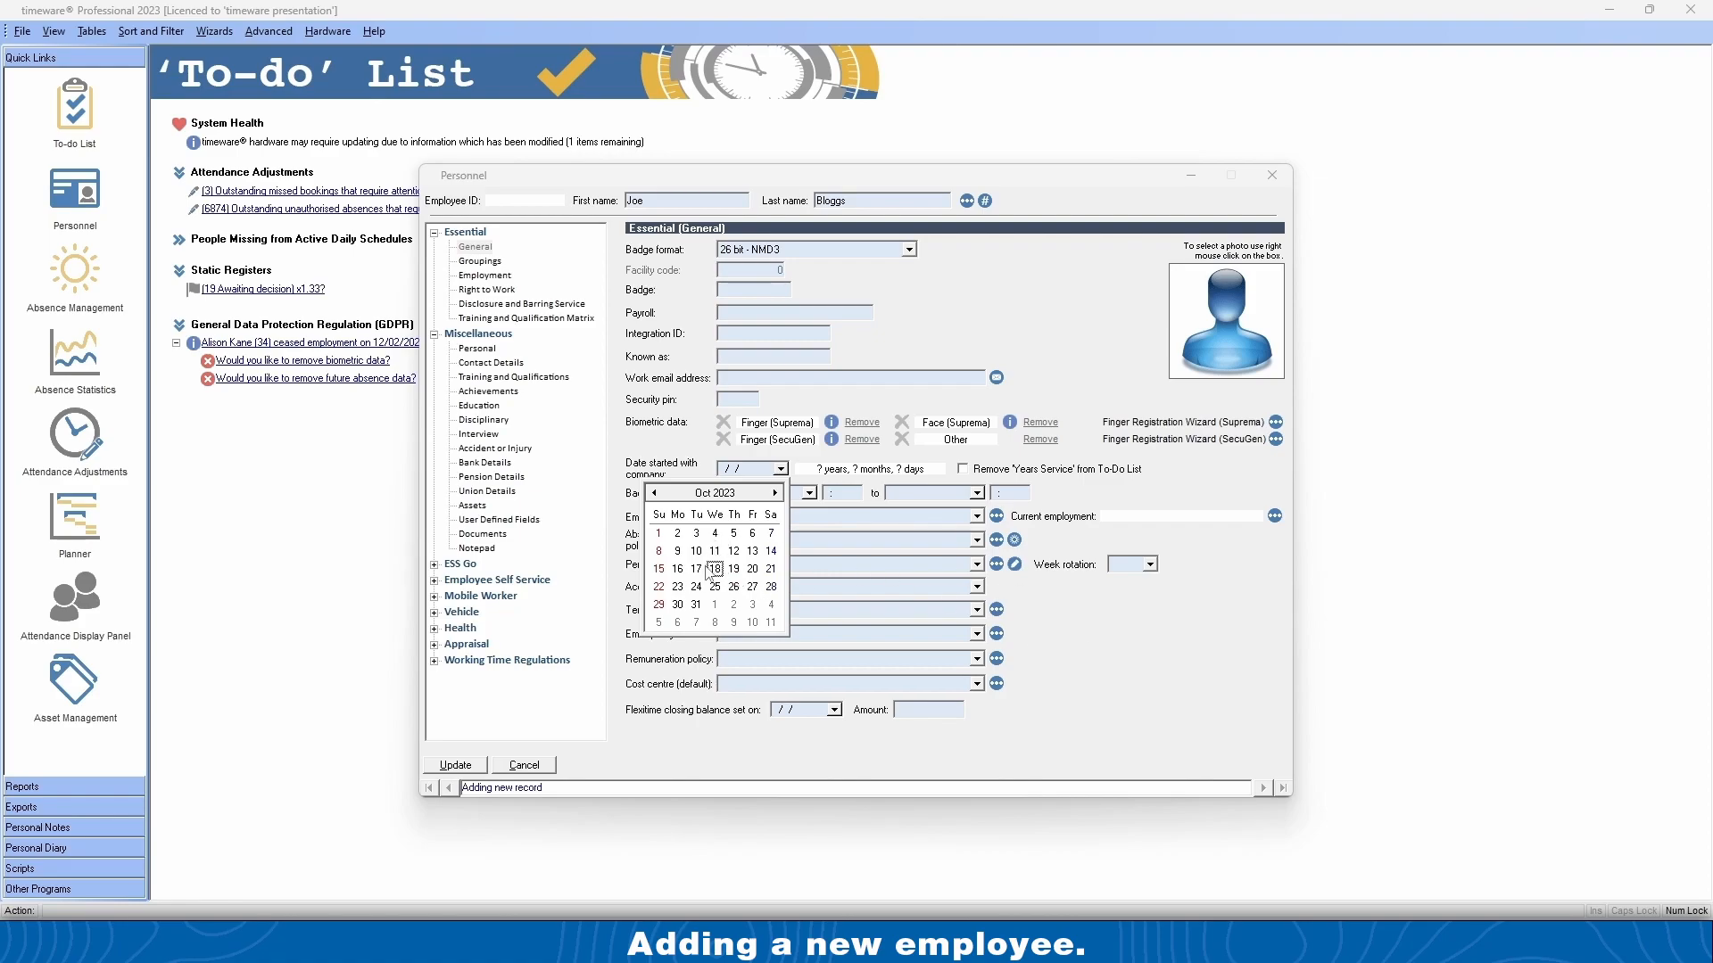
{"action": "left_click", "coordinate": [1128, 650]}
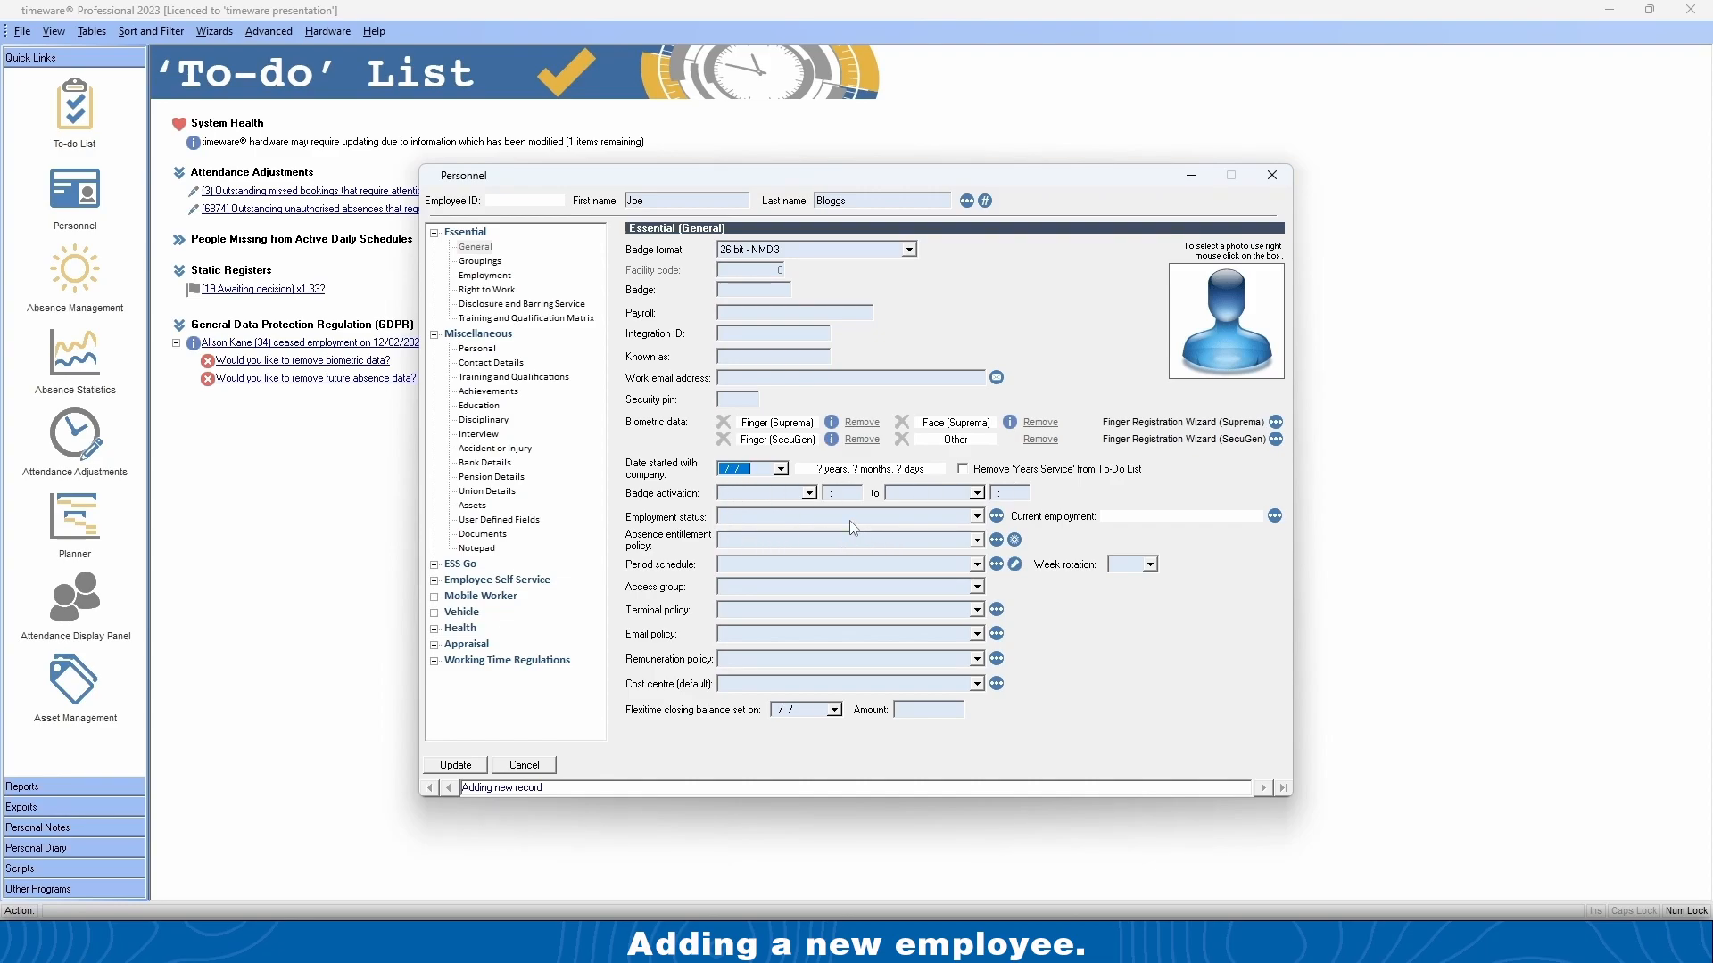
Set the new employee's employment status to Employee and absence entitlement policy to Salaried Paid Employee.
{"action": "left_click", "coordinate": [906, 519]}
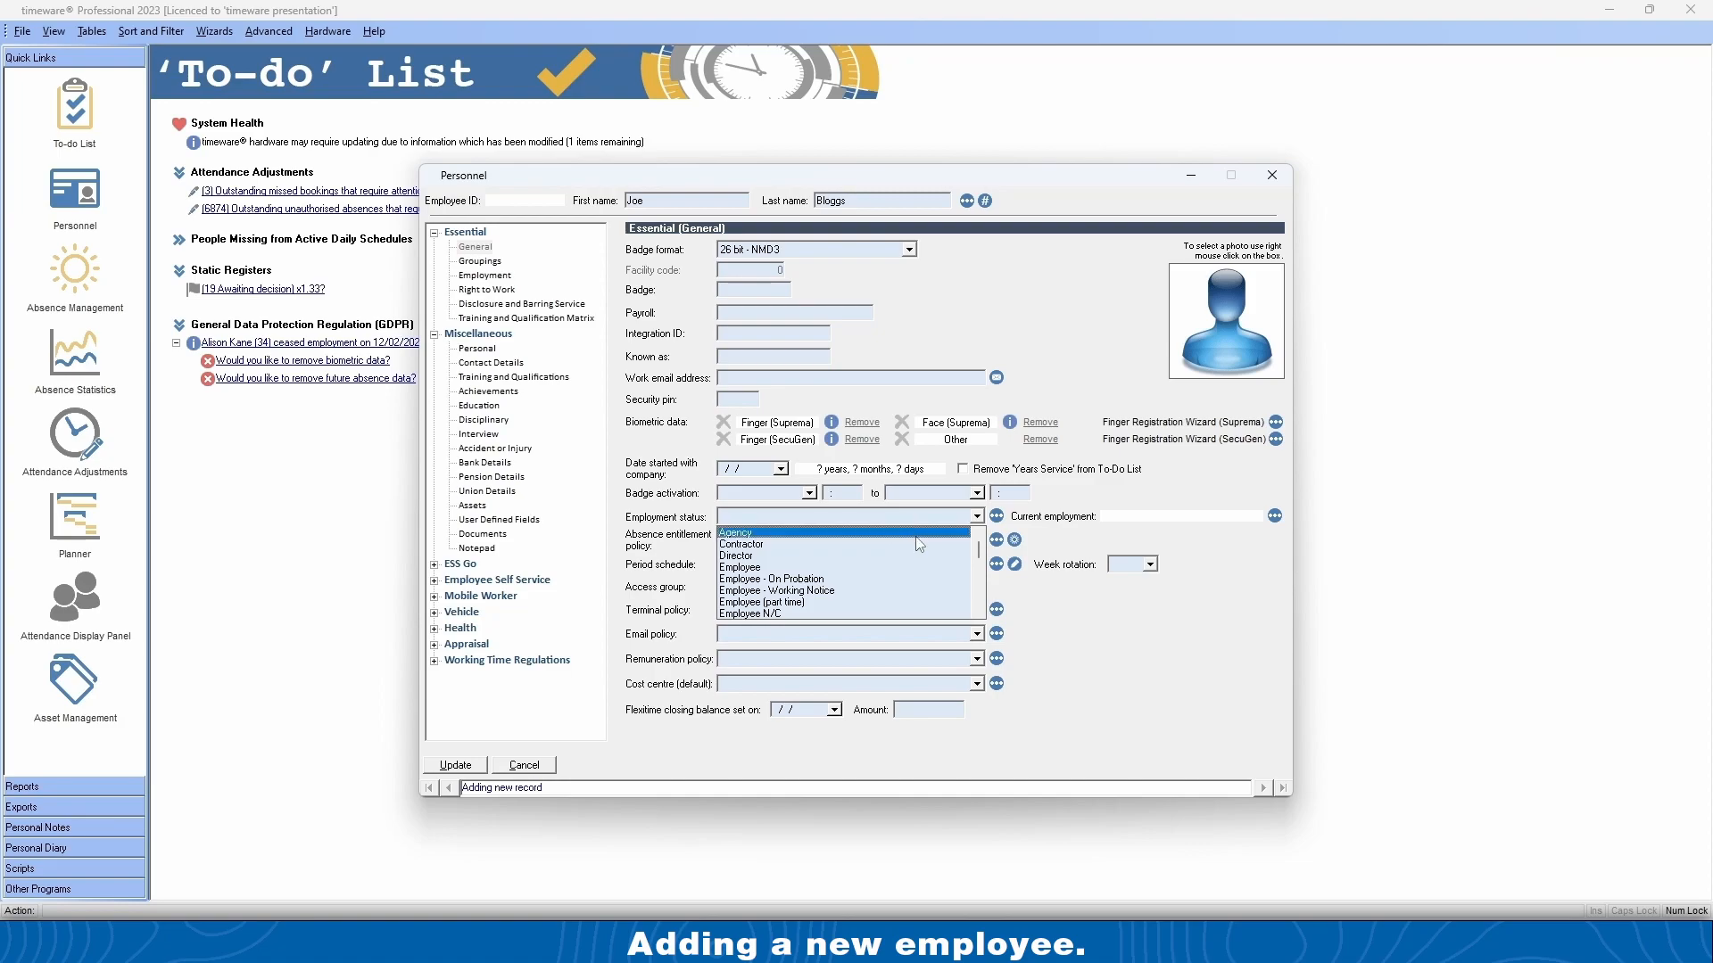
{"action": "mouse_move", "coordinate": [977, 546]}
{"action": "left_mouse_down"}
{"action": "mouse_move", "coordinate": [977, 569]}
{"action": "mouse_move", "coordinate": [976, 545]}
{"action": "left_mouse_up"}
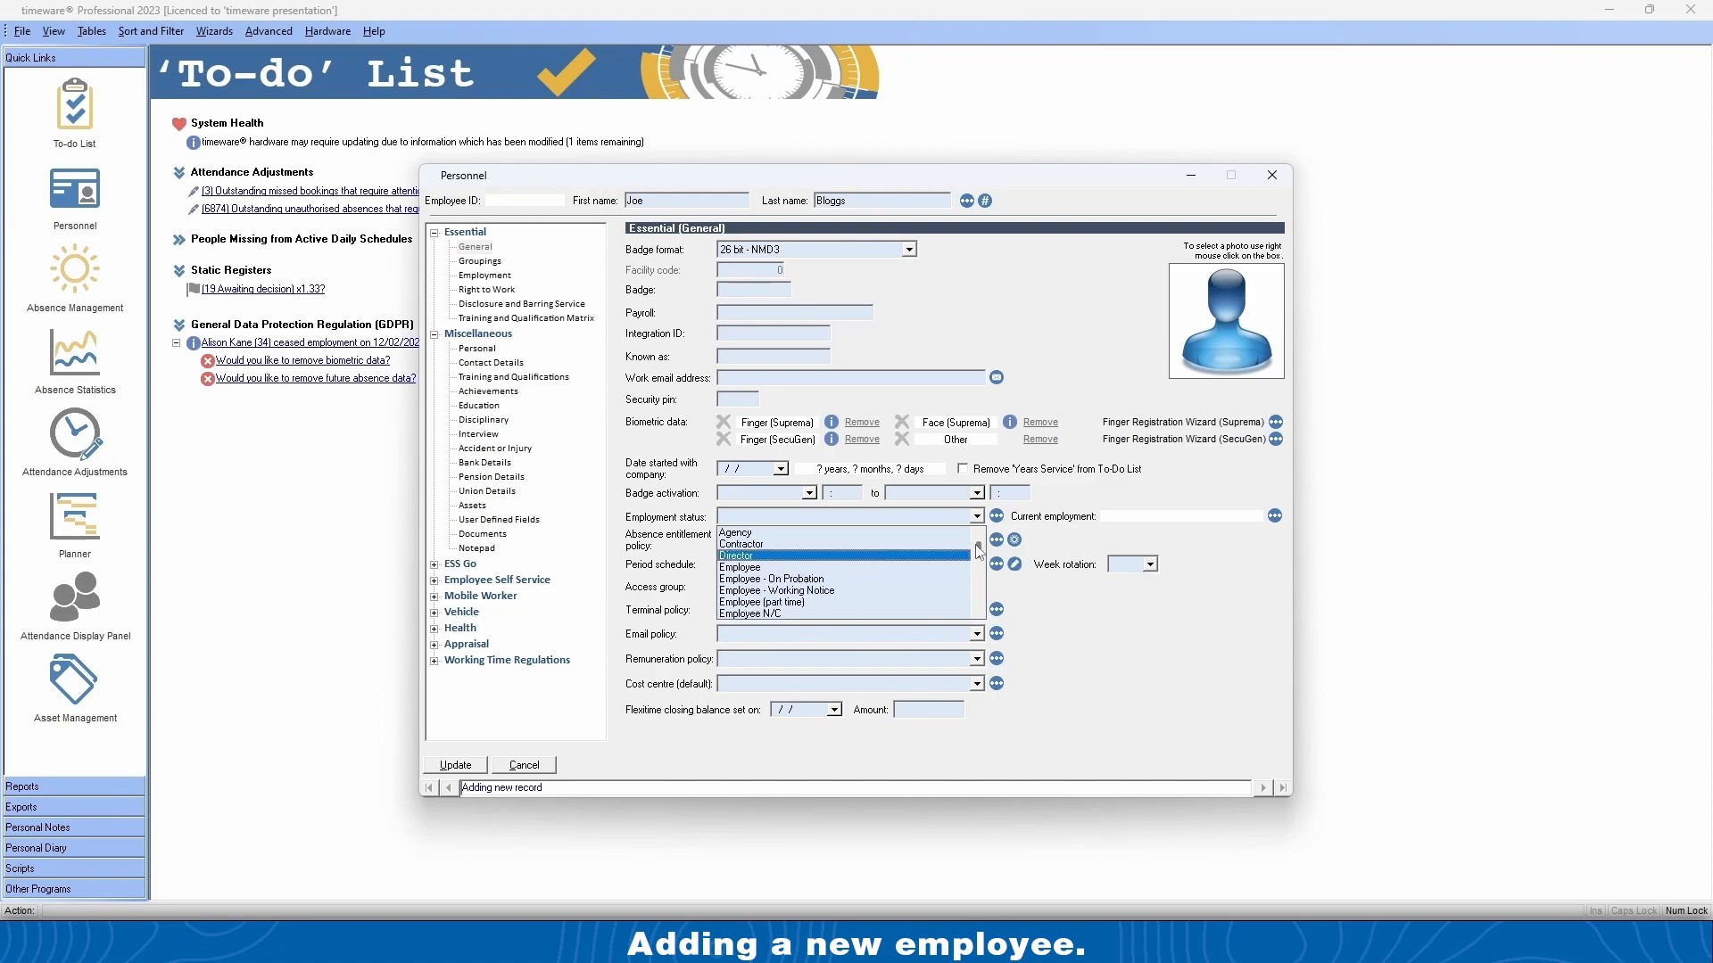
{"action": "left_click", "coordinate": [909, 574]}
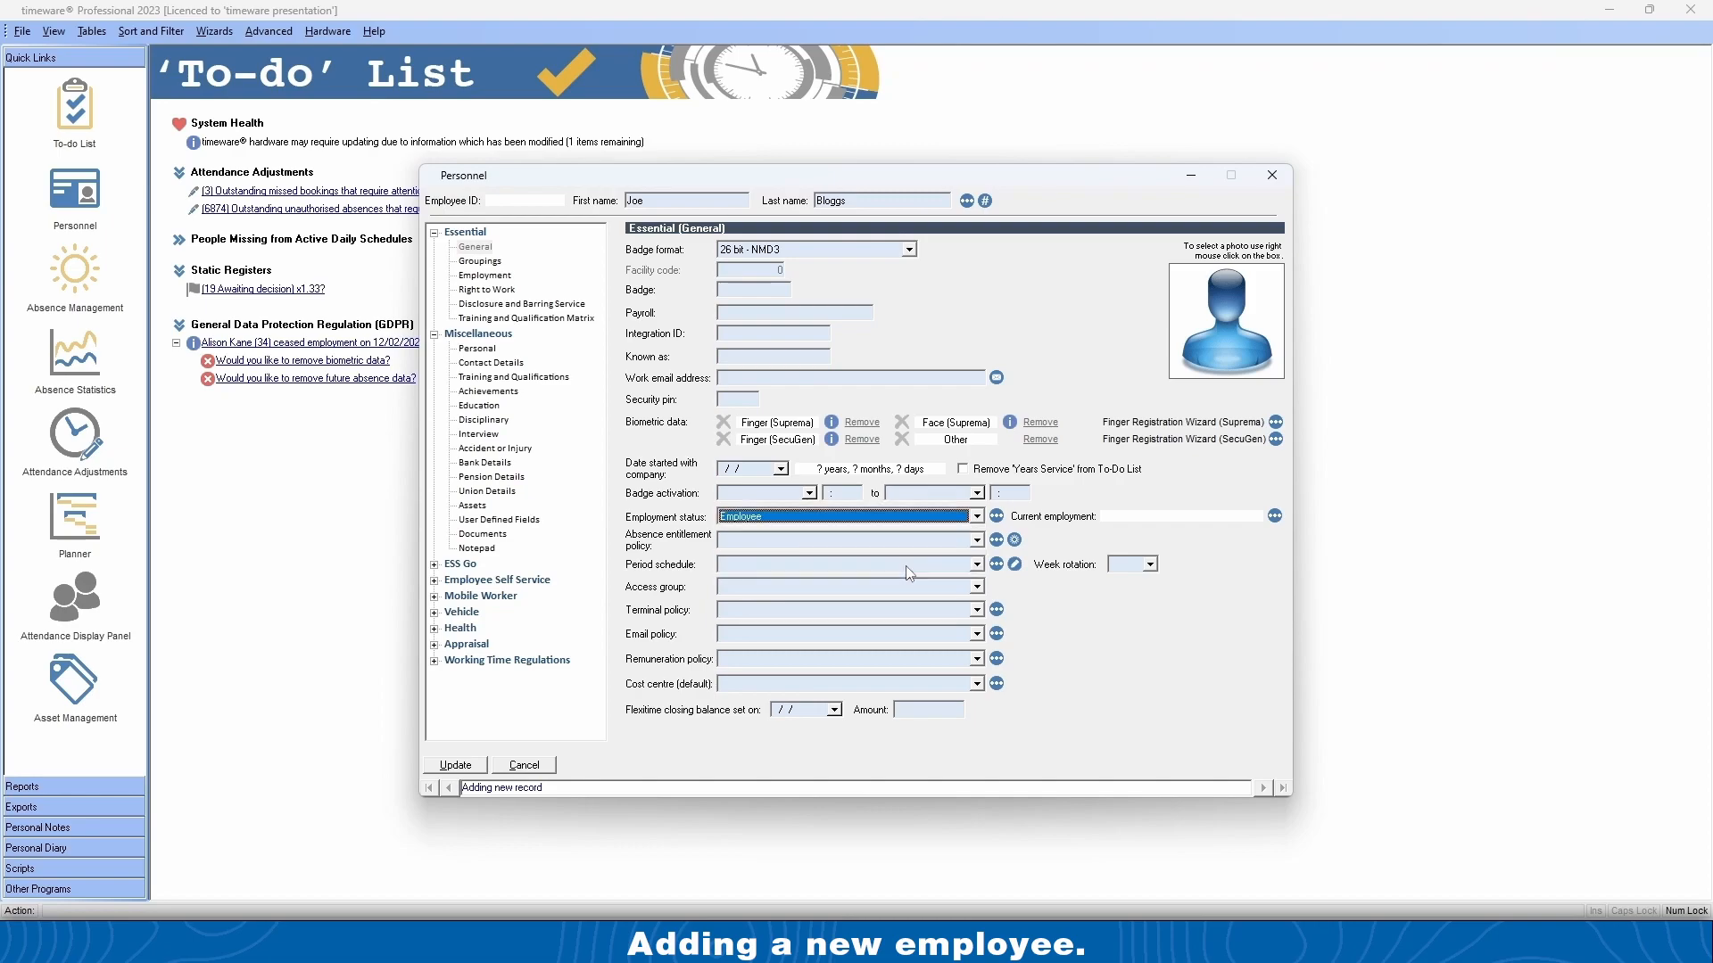
{"action": "left_click", "coordinate": [854, 542]}
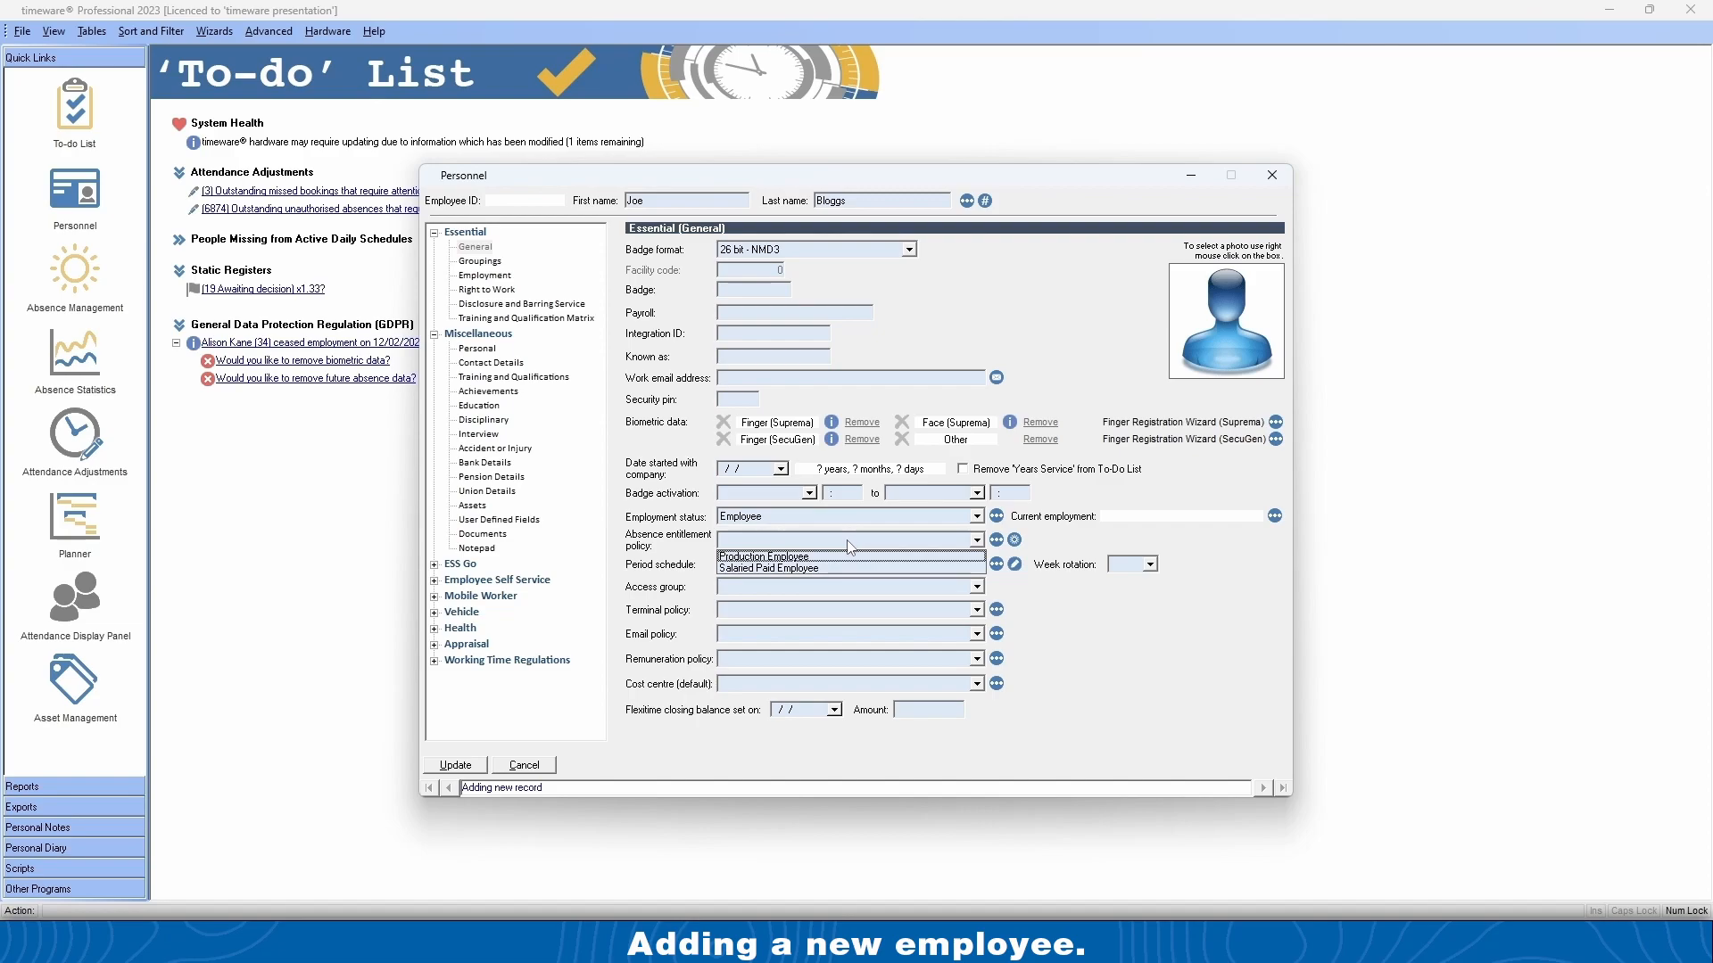
{"action": "left_click", "coordinate": [921, 569]}
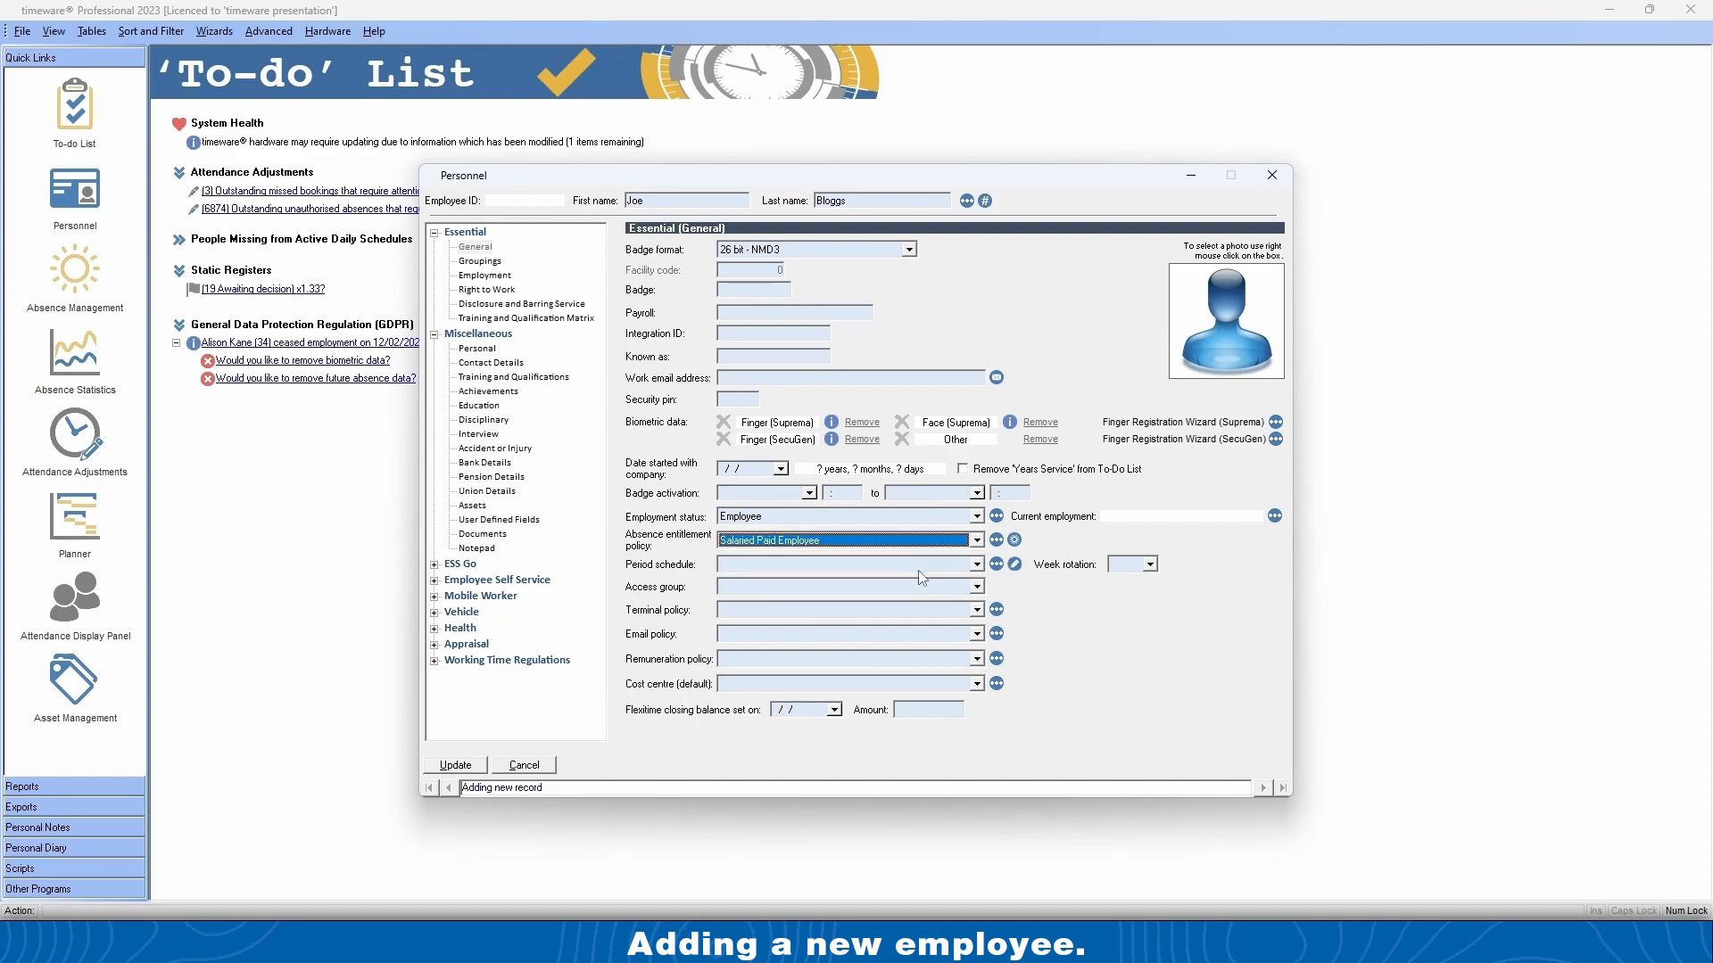
Assign the 08:00-16:30 period schedule and the Demo Equipment access group to the new employee.
{"action": "left_click", "coordinate": [910, 563]}
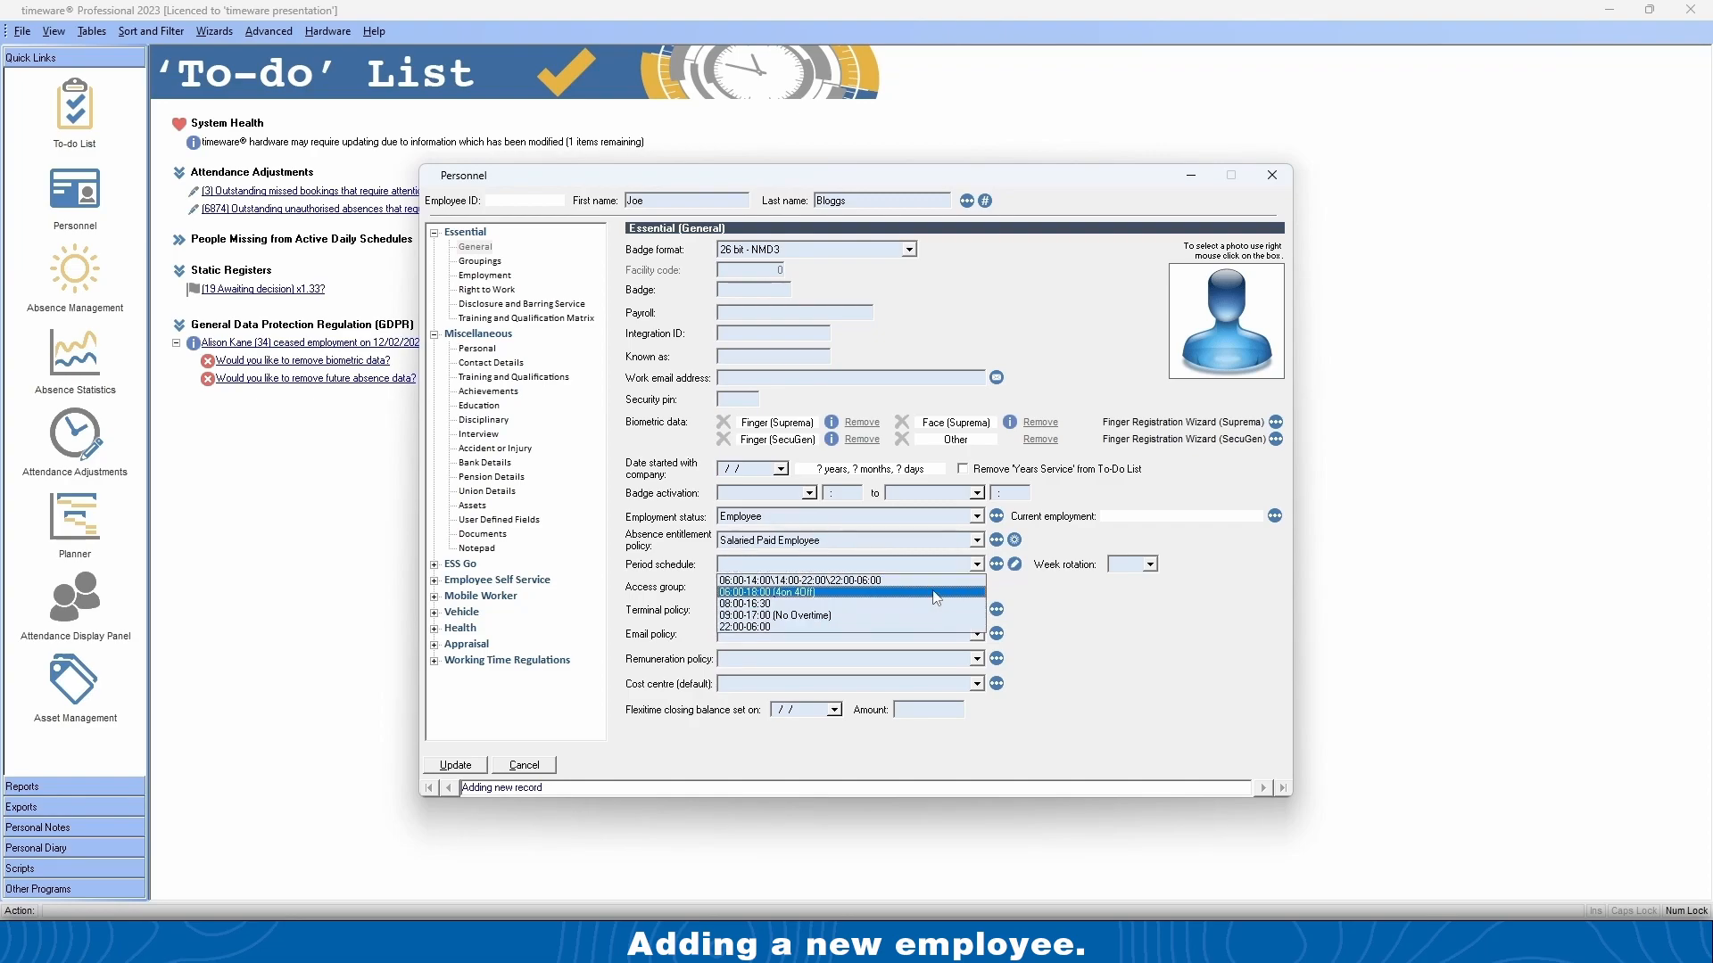
{"action": "left_click", "coordinate": [926, 604]}
{"action": "left_click", "coordinate": [926, 588]}
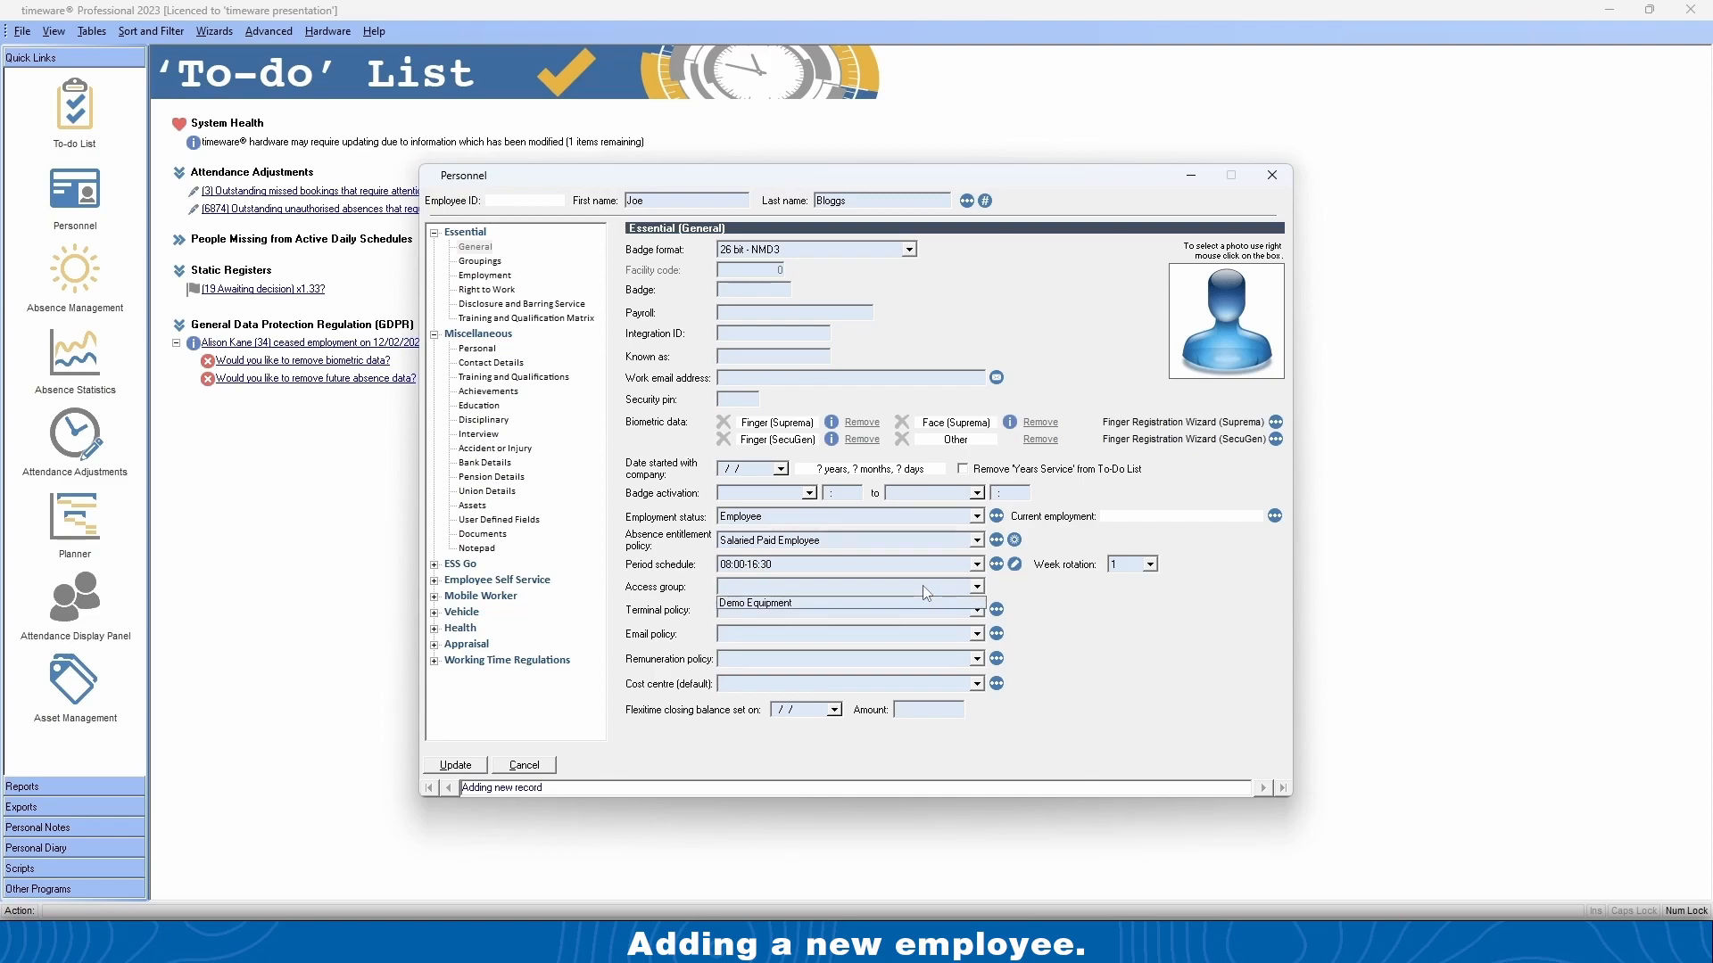
{"action": "left_click", "coordinate": [869, 604]}
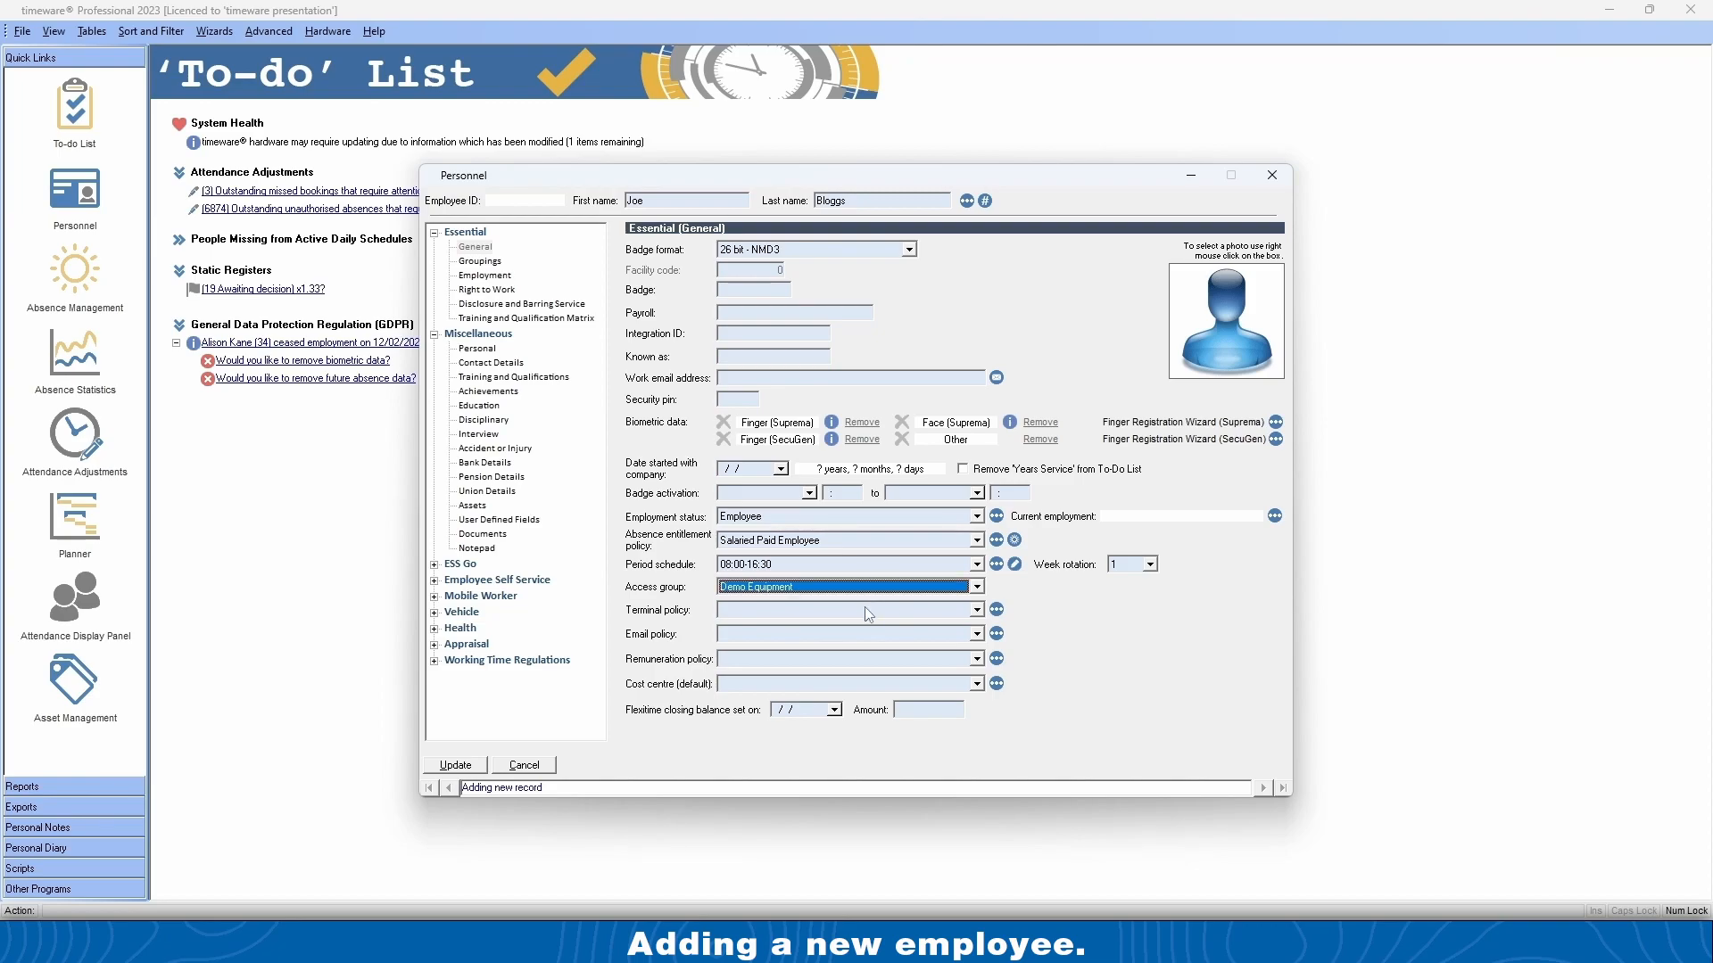
Set the terminal policy to Factory Employees and the email policy to Holiday's Finalised.
{"action": "left_click", "coordinate": [869, 612]}
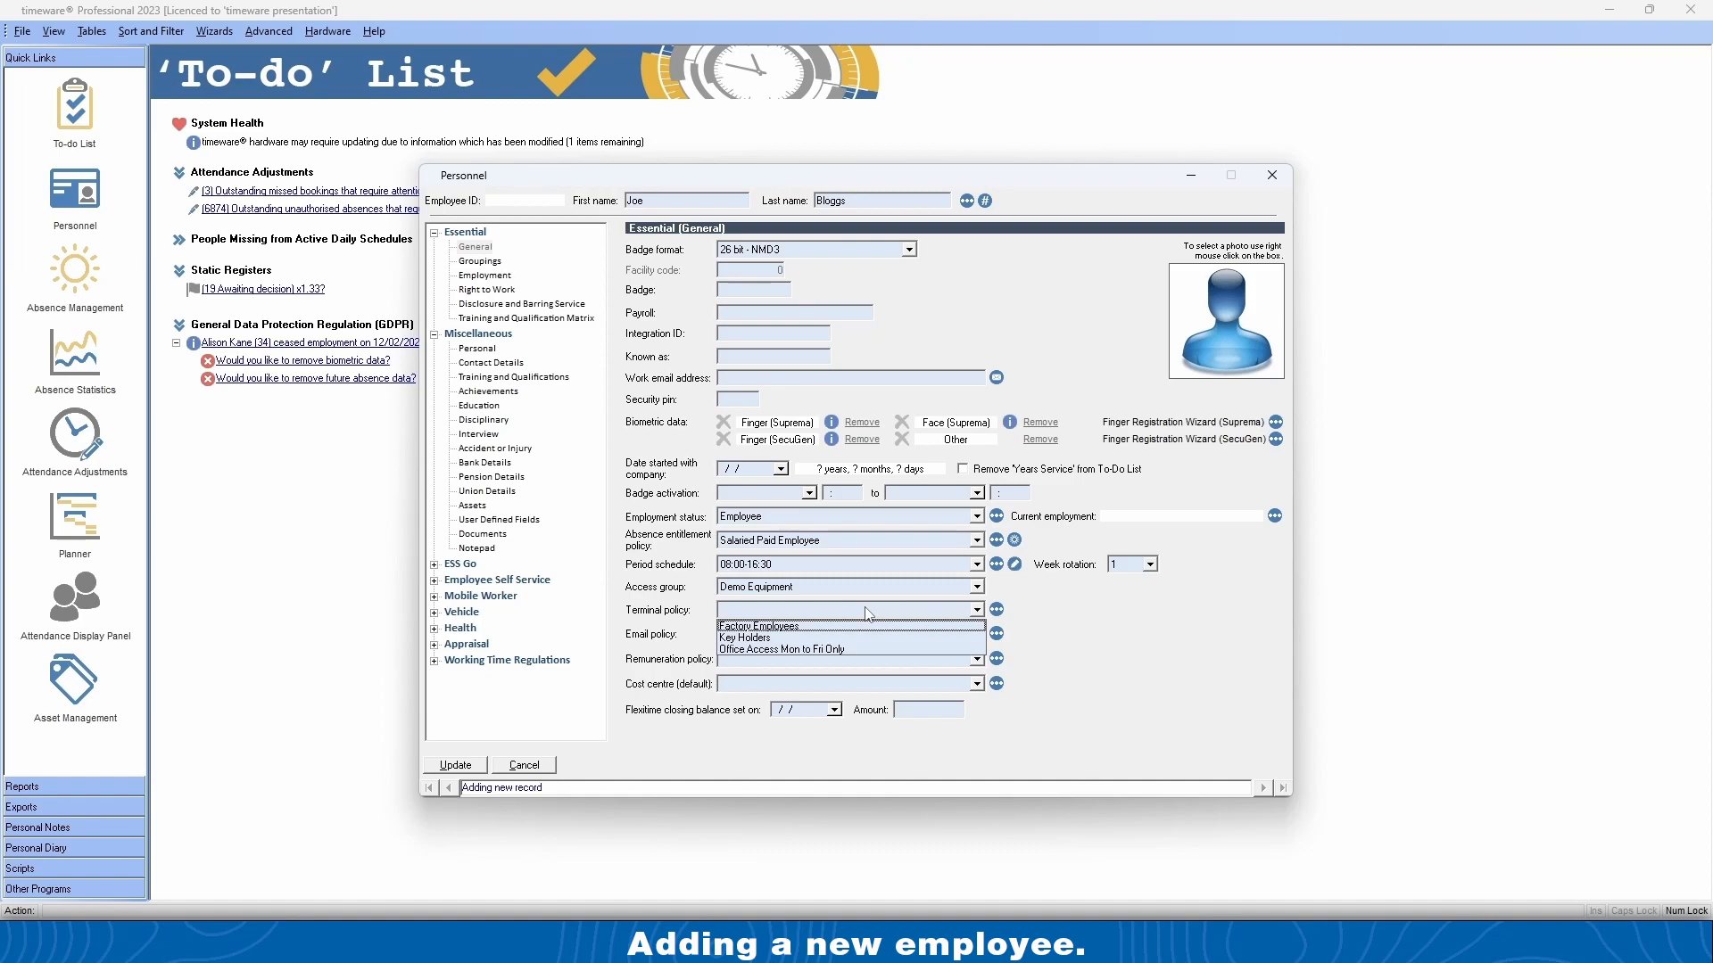
{"action": "left_click", "coordinate": [813, 628]}
{"action": "left_click", "coordinate": [812, 633]}
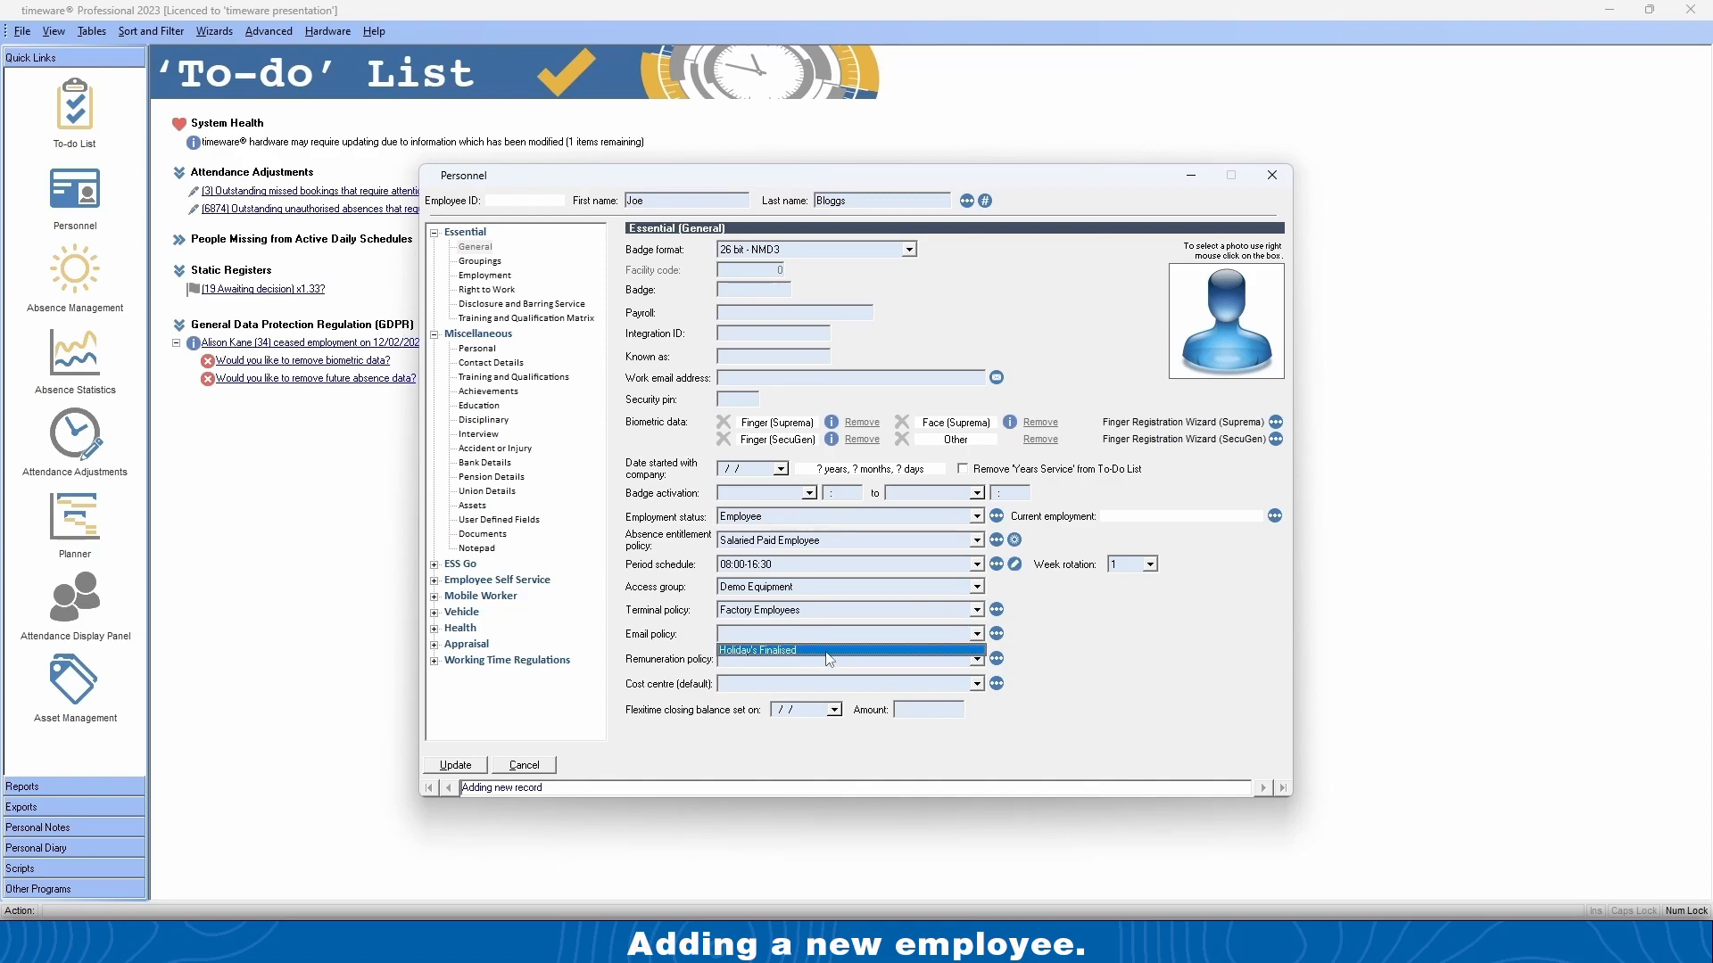
{"action": "left_click", "coordinate": [848, 652]}
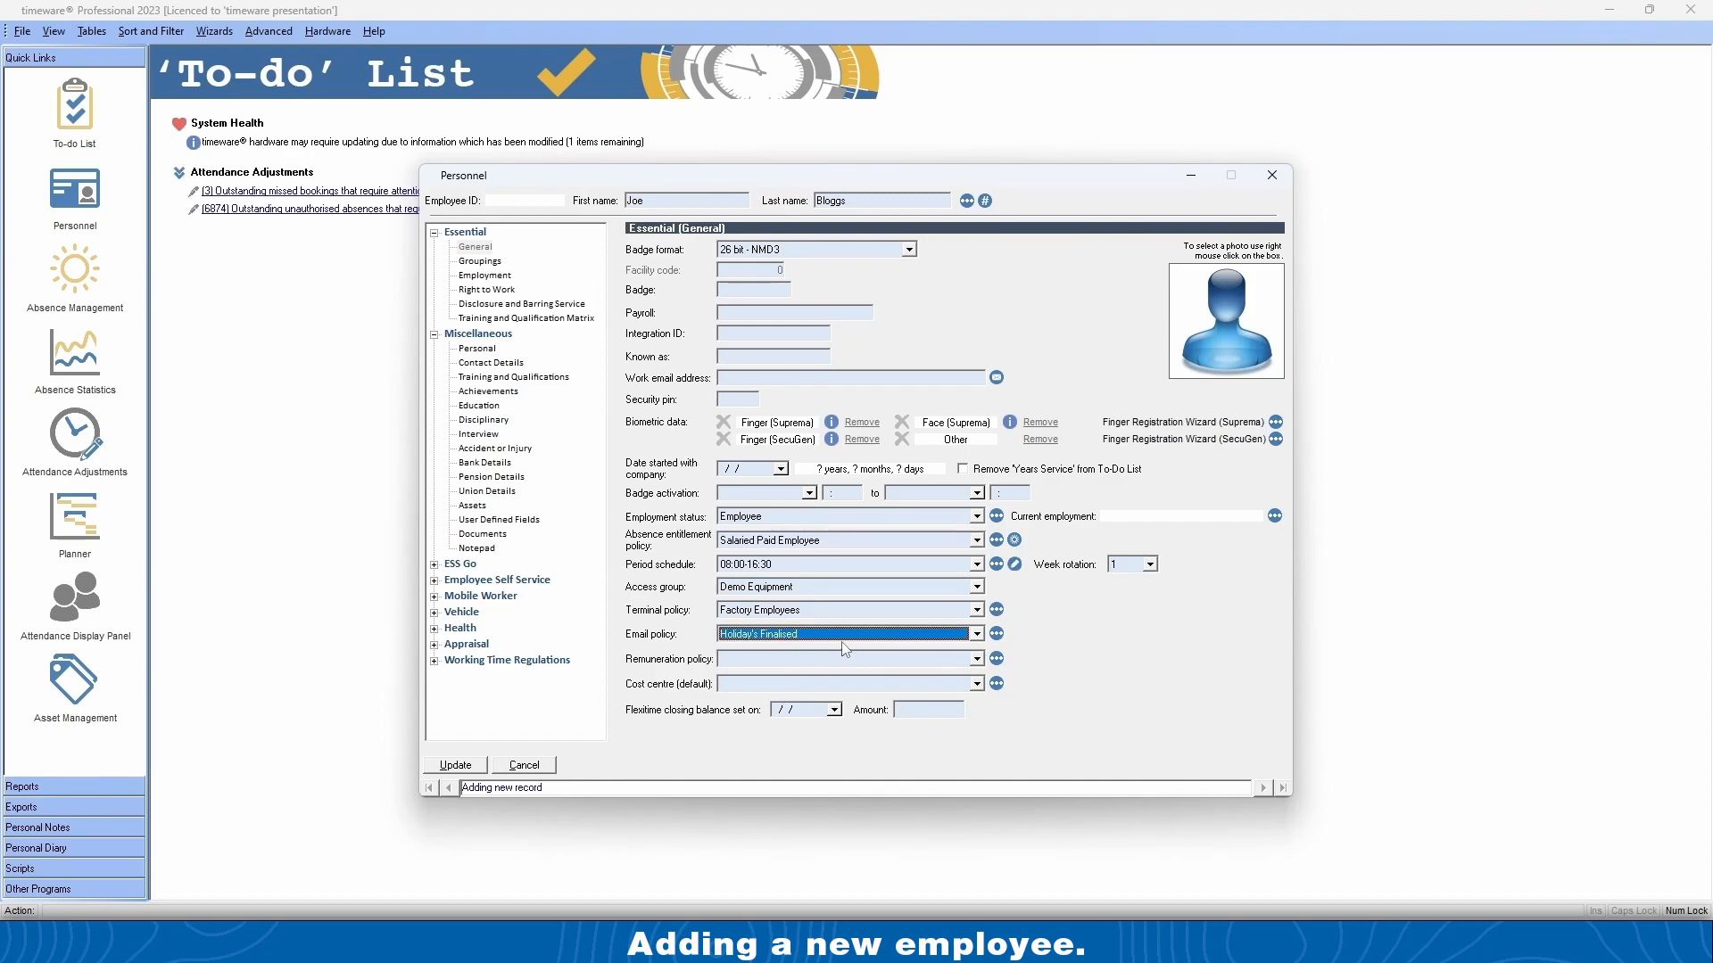
Set the remuneration policy to Grade1 and the default cost centre to Attendance.
{"action": "left_click", "coordinate": [968, 665]}
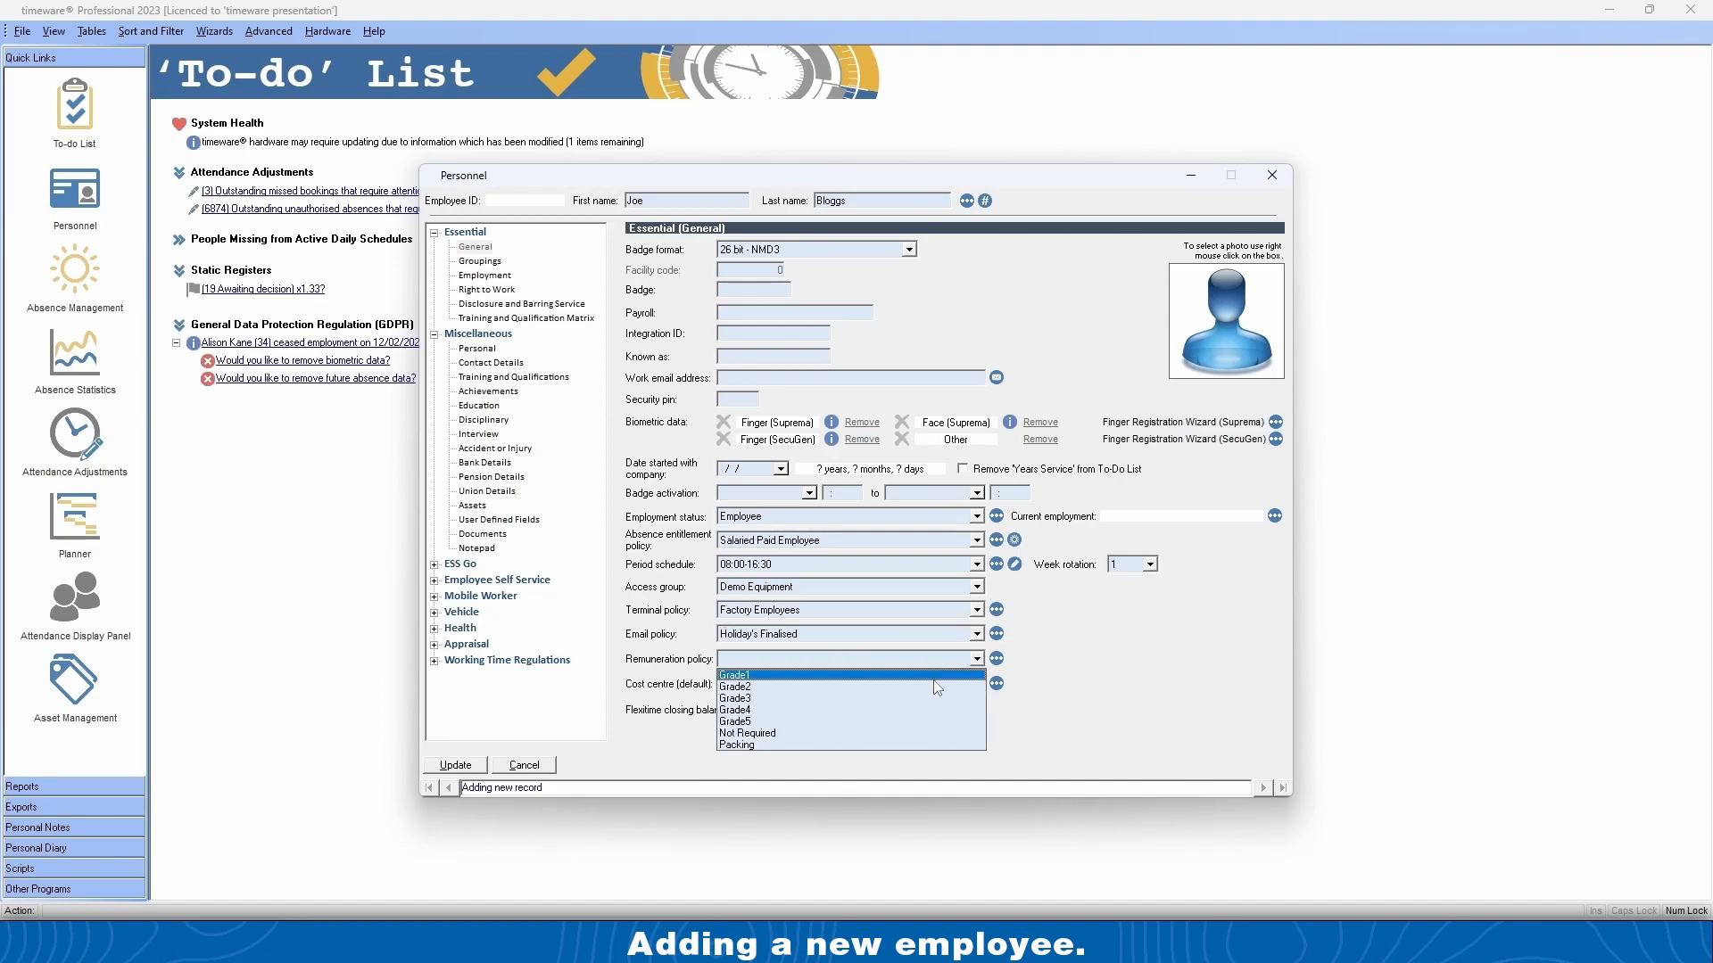
{"action": "left_click", "coordinate": [927, 678]}
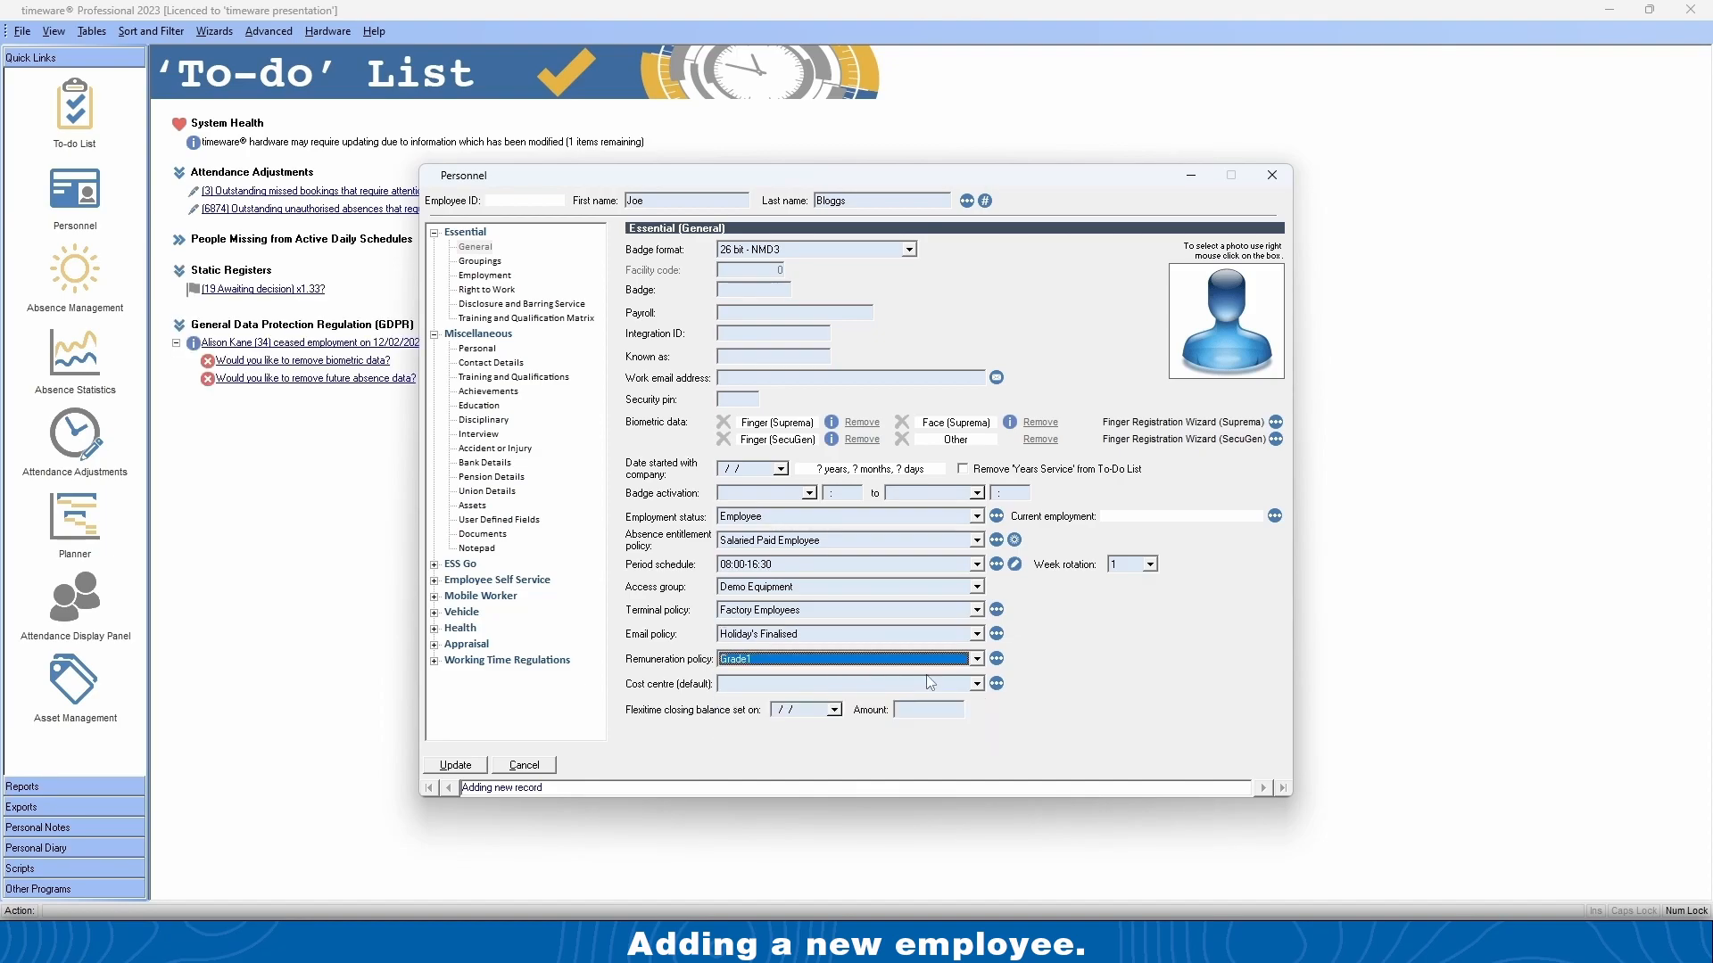
{"action": "left_click", "coordinate": [925, 685]}
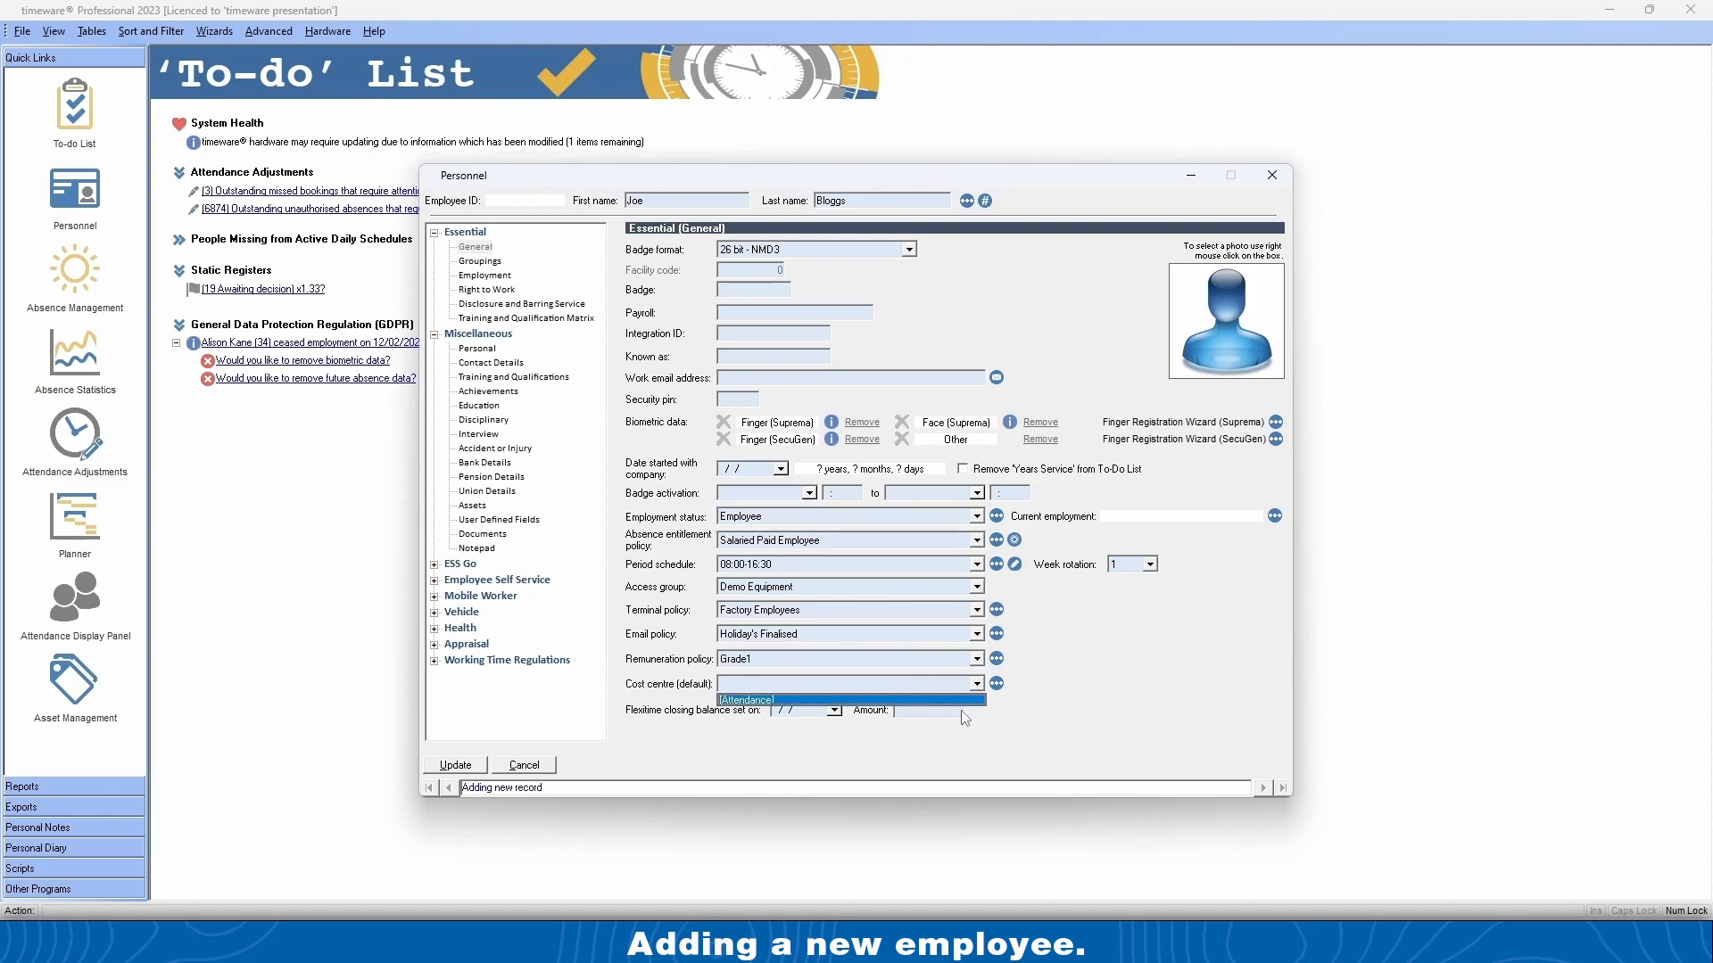
{"action": "left_click", "coordinate": [956, 705]}
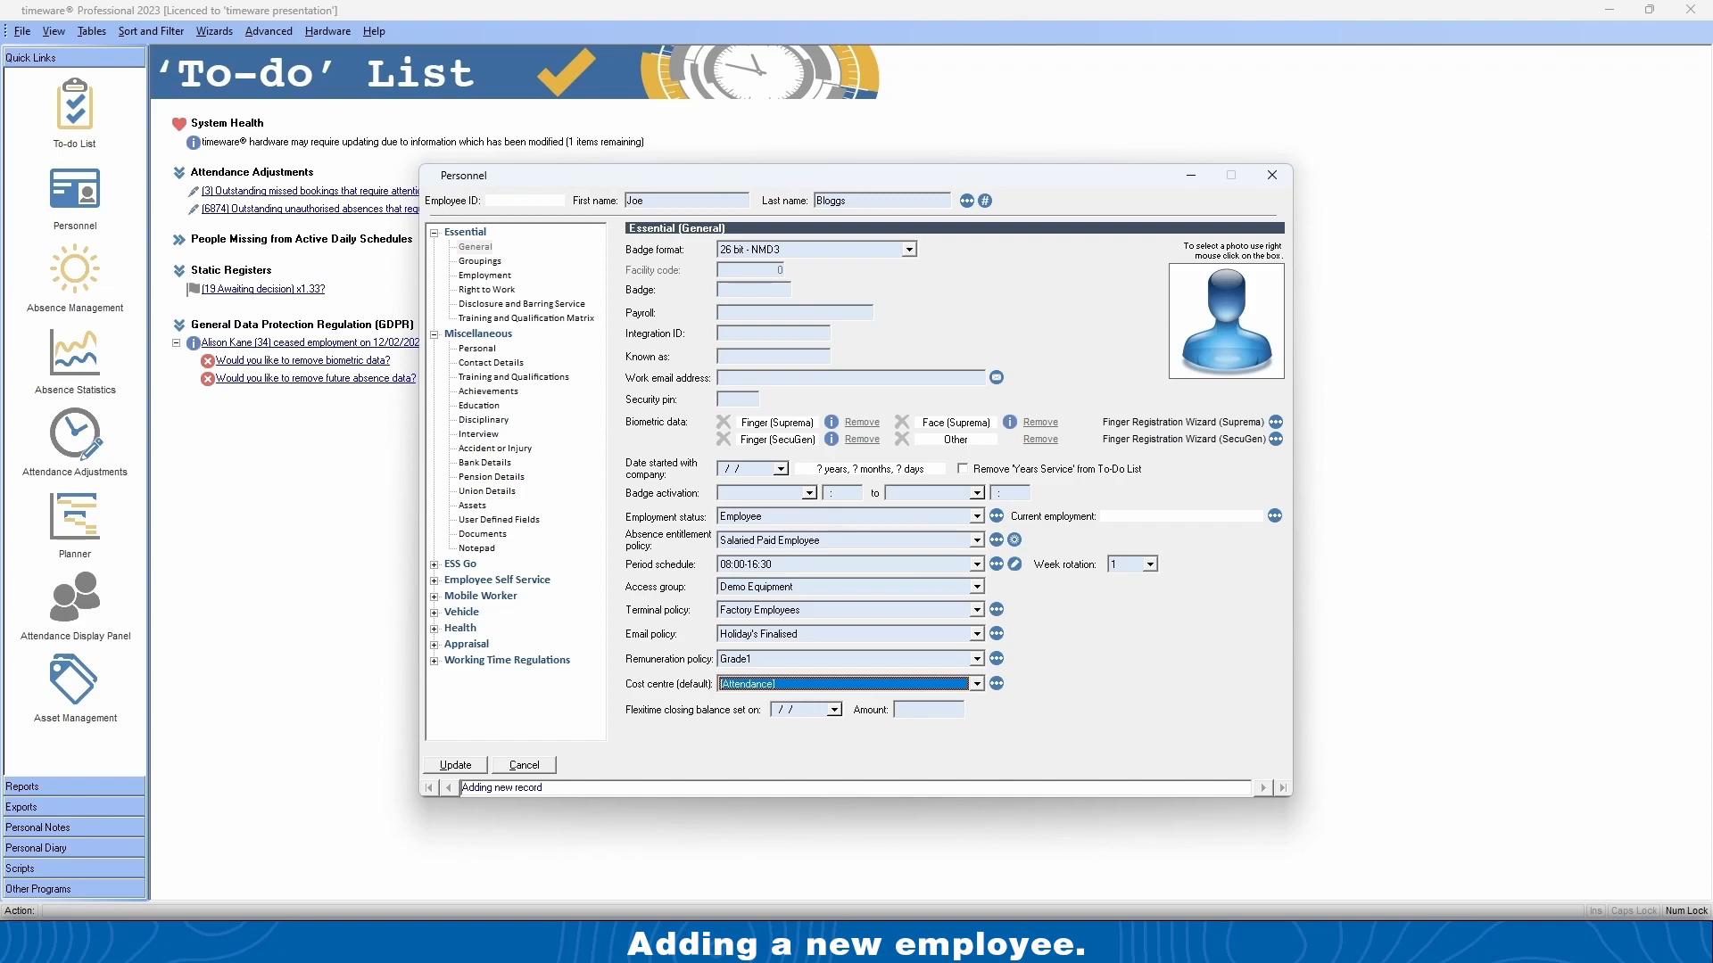
In the employee's groupings, set the company to AB Manfactoring and the site to Manchester.
{"action": "left_click", "coordinate": [482, 261]}
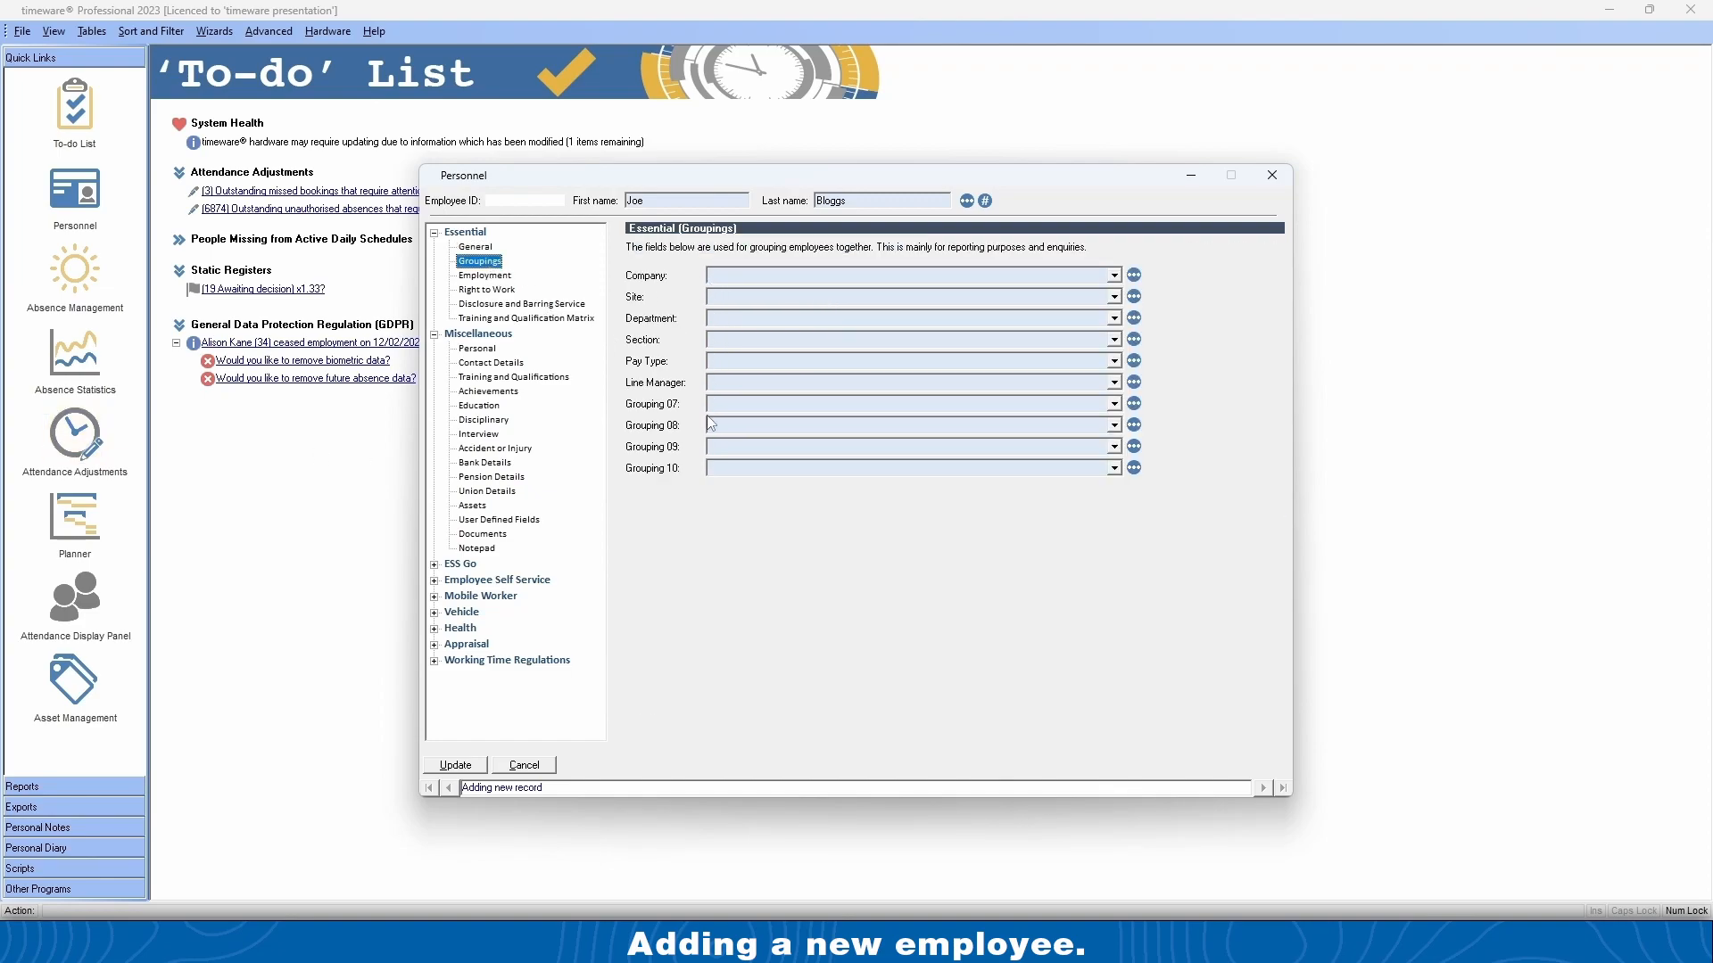
{"action": "left_click", "coordinate": [752, 275]}
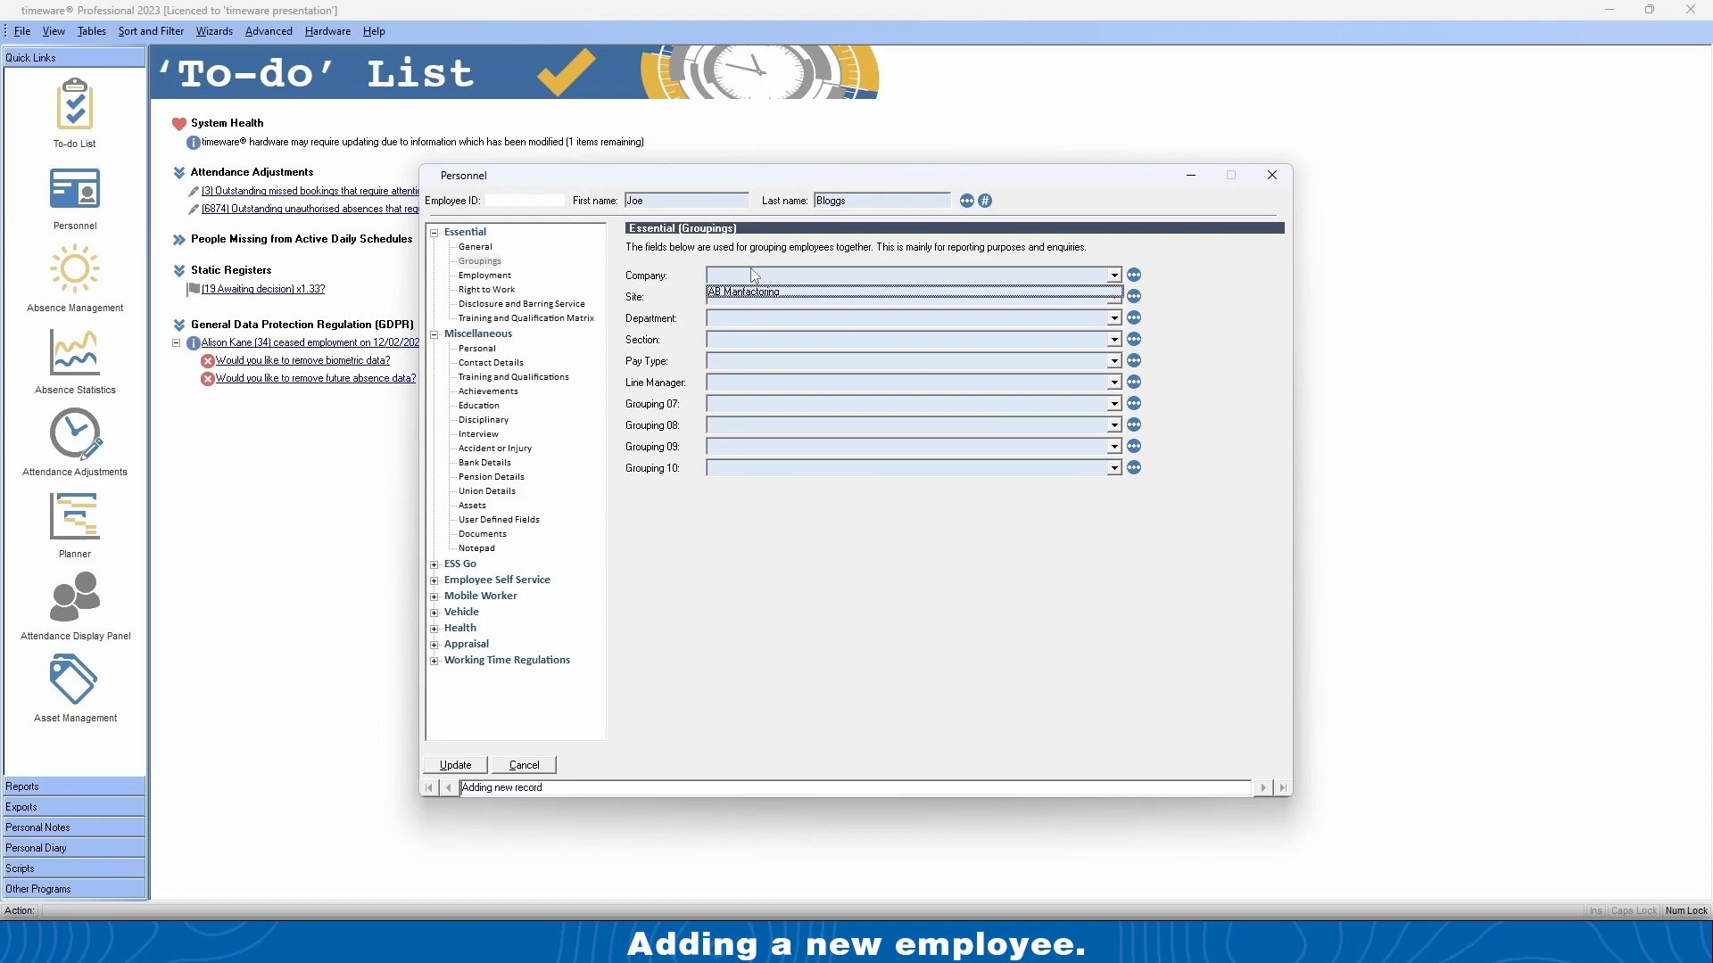
{"action": "left_click", "coordinate": [794, 292]}
{"action": "left_click", "coordinate": [796, 294]}
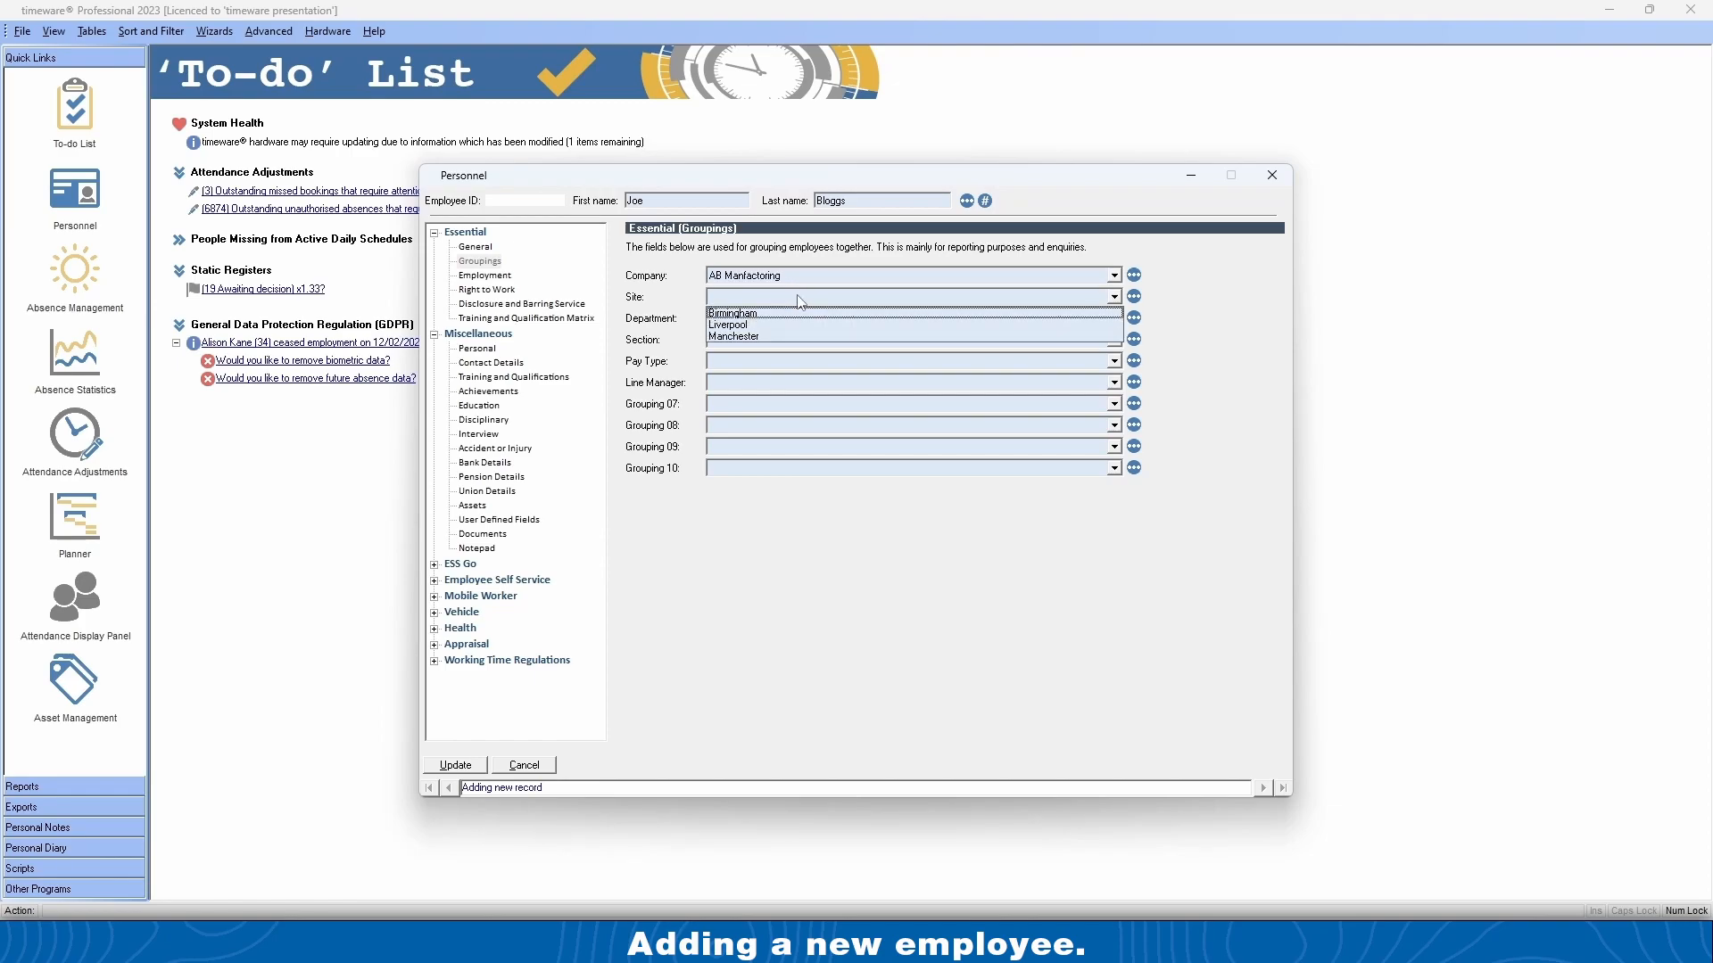
{"action": "left_click", "coordinate": [777, 337]}
Set the department grouping to Fitting and the section grouping to Admin.
{"action": "left_click", "coordinate": [785, 319]}
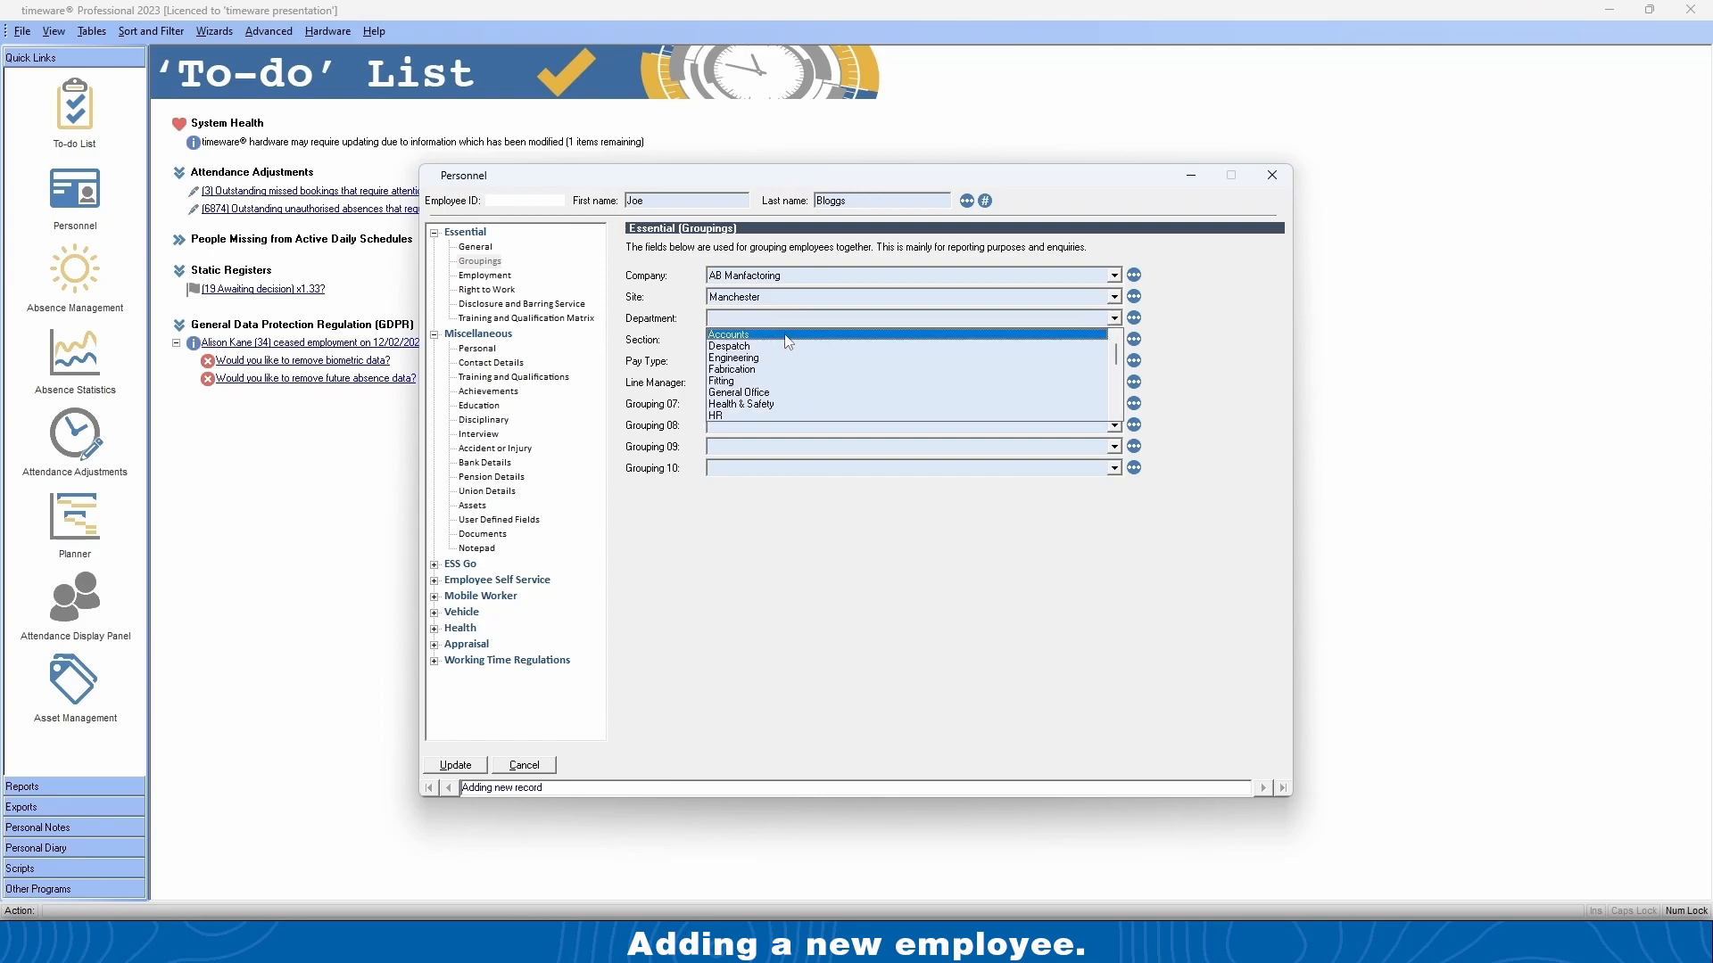
{"action": "left_click", "coordinate": [772, 381]}
{"action": "left_click", "coordinate": [774, 340]}
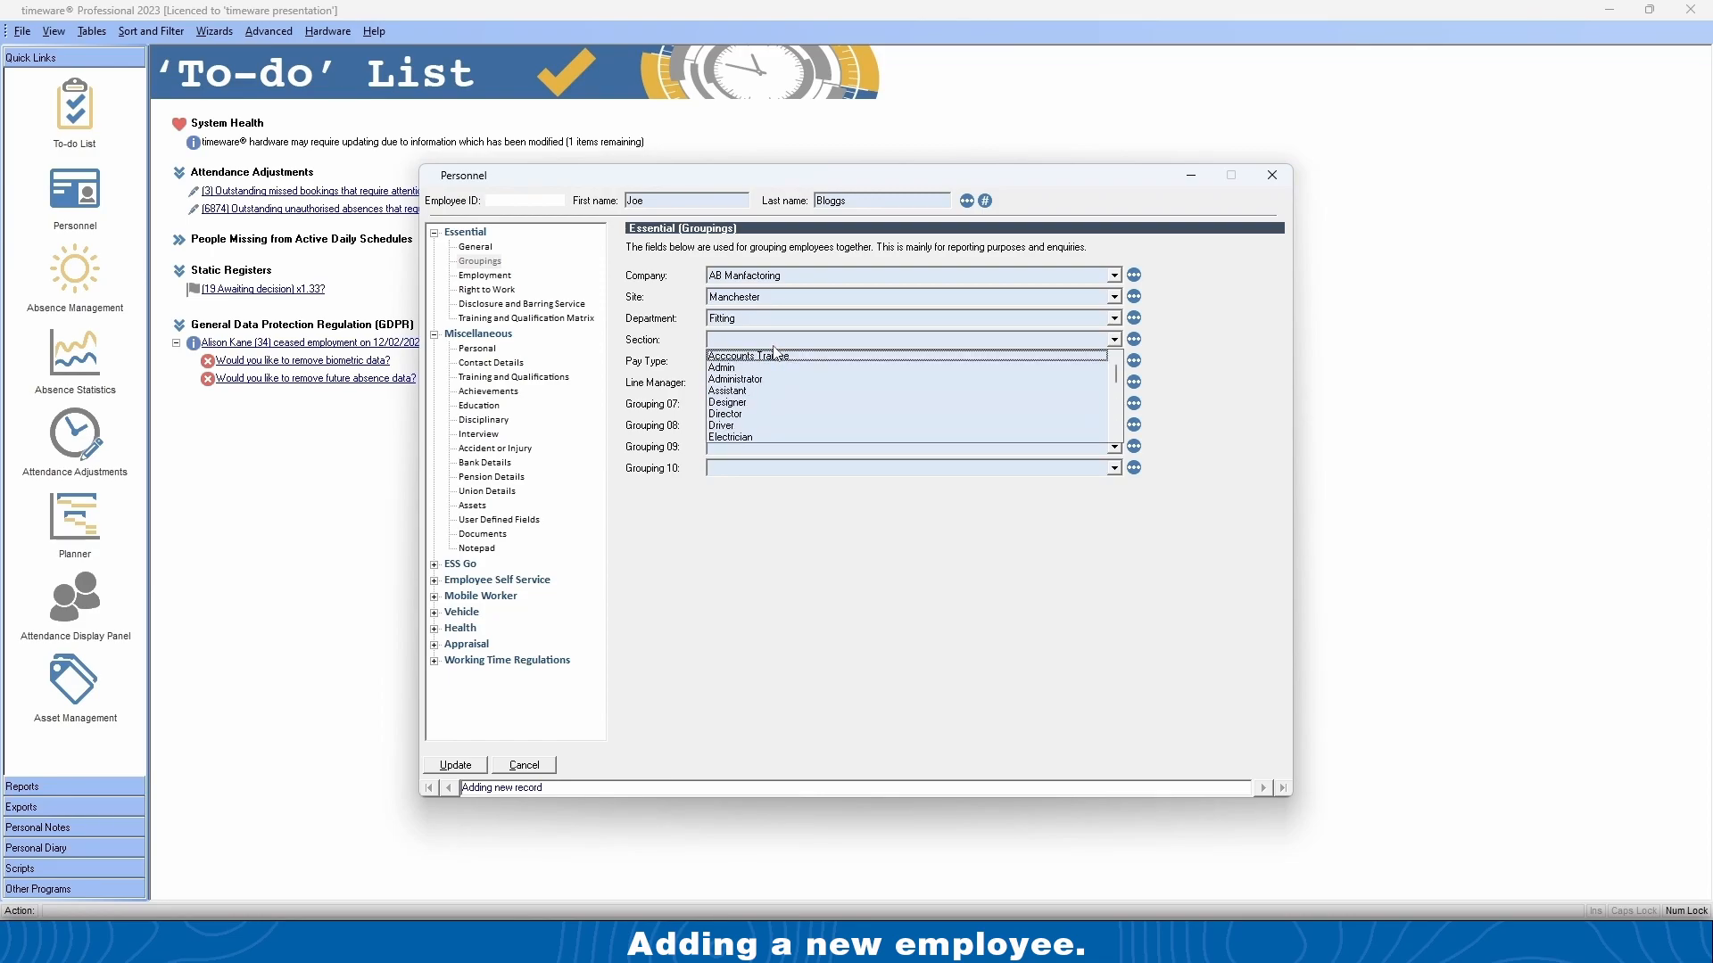
{"action": "left_click", "coordinate": [772, 364]}
Set the pay type grouping to Monthly and choose the employee's line manager.
{"action": "left_click", "coordinate": [778, 362]}
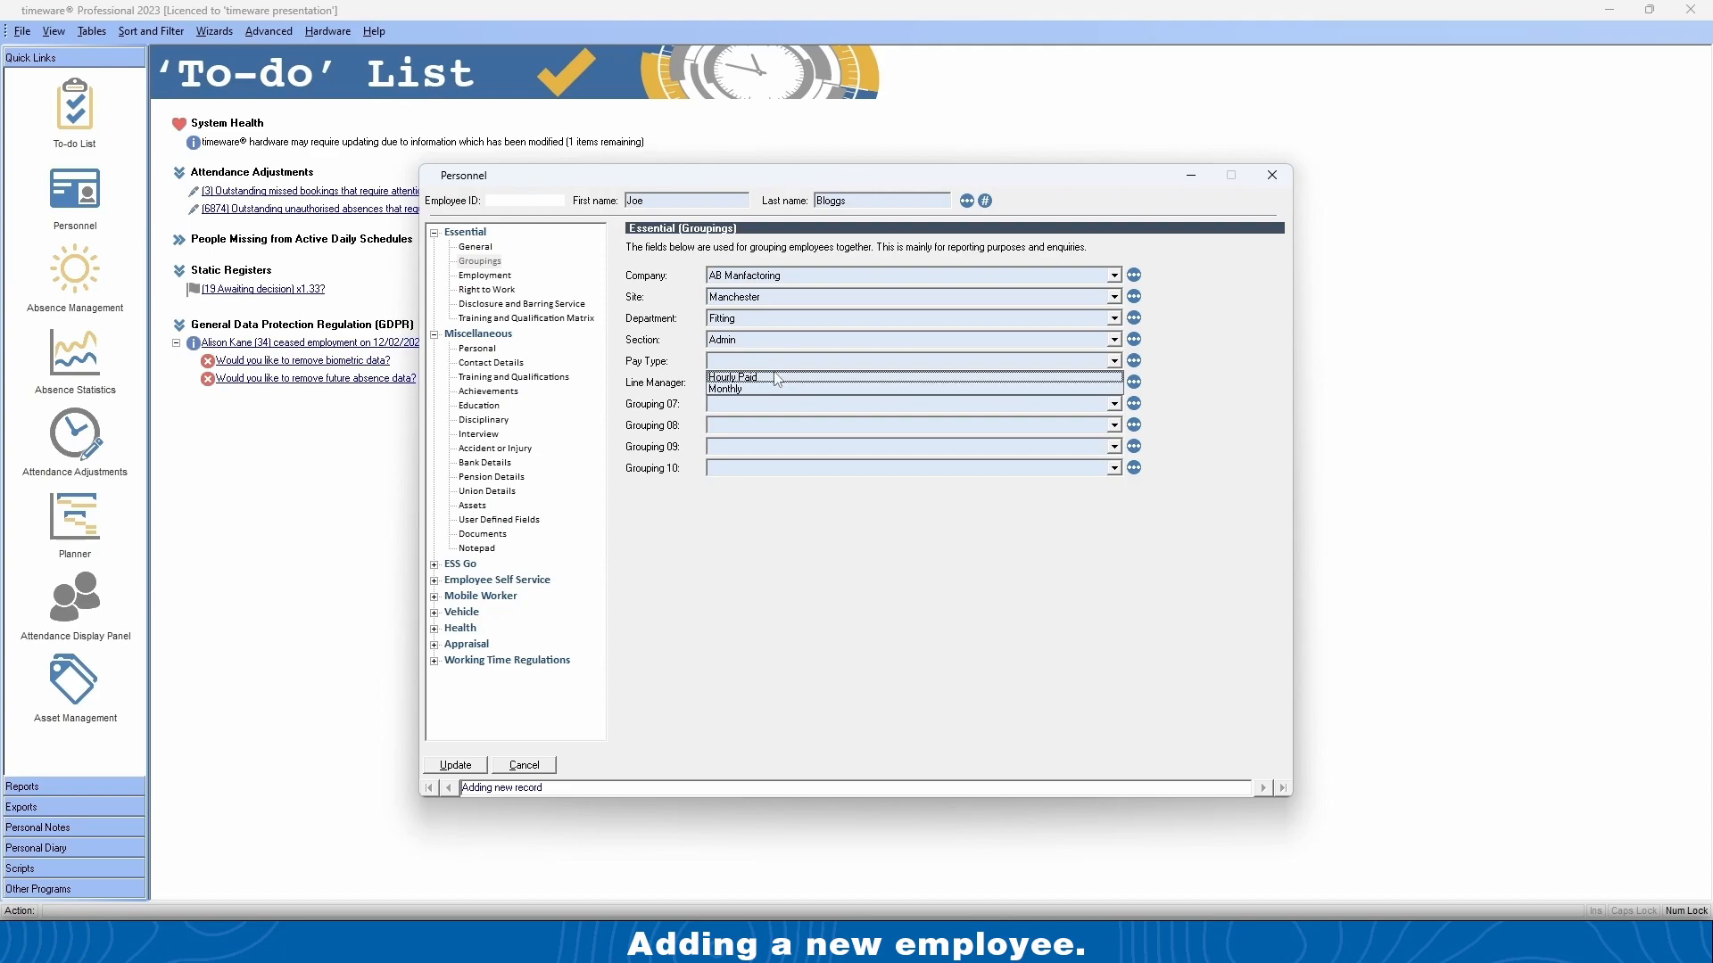
{"action": "left_click", "coordinate": [792, 389]}
{"action": "left_click", "coordinate": [792, 384]}
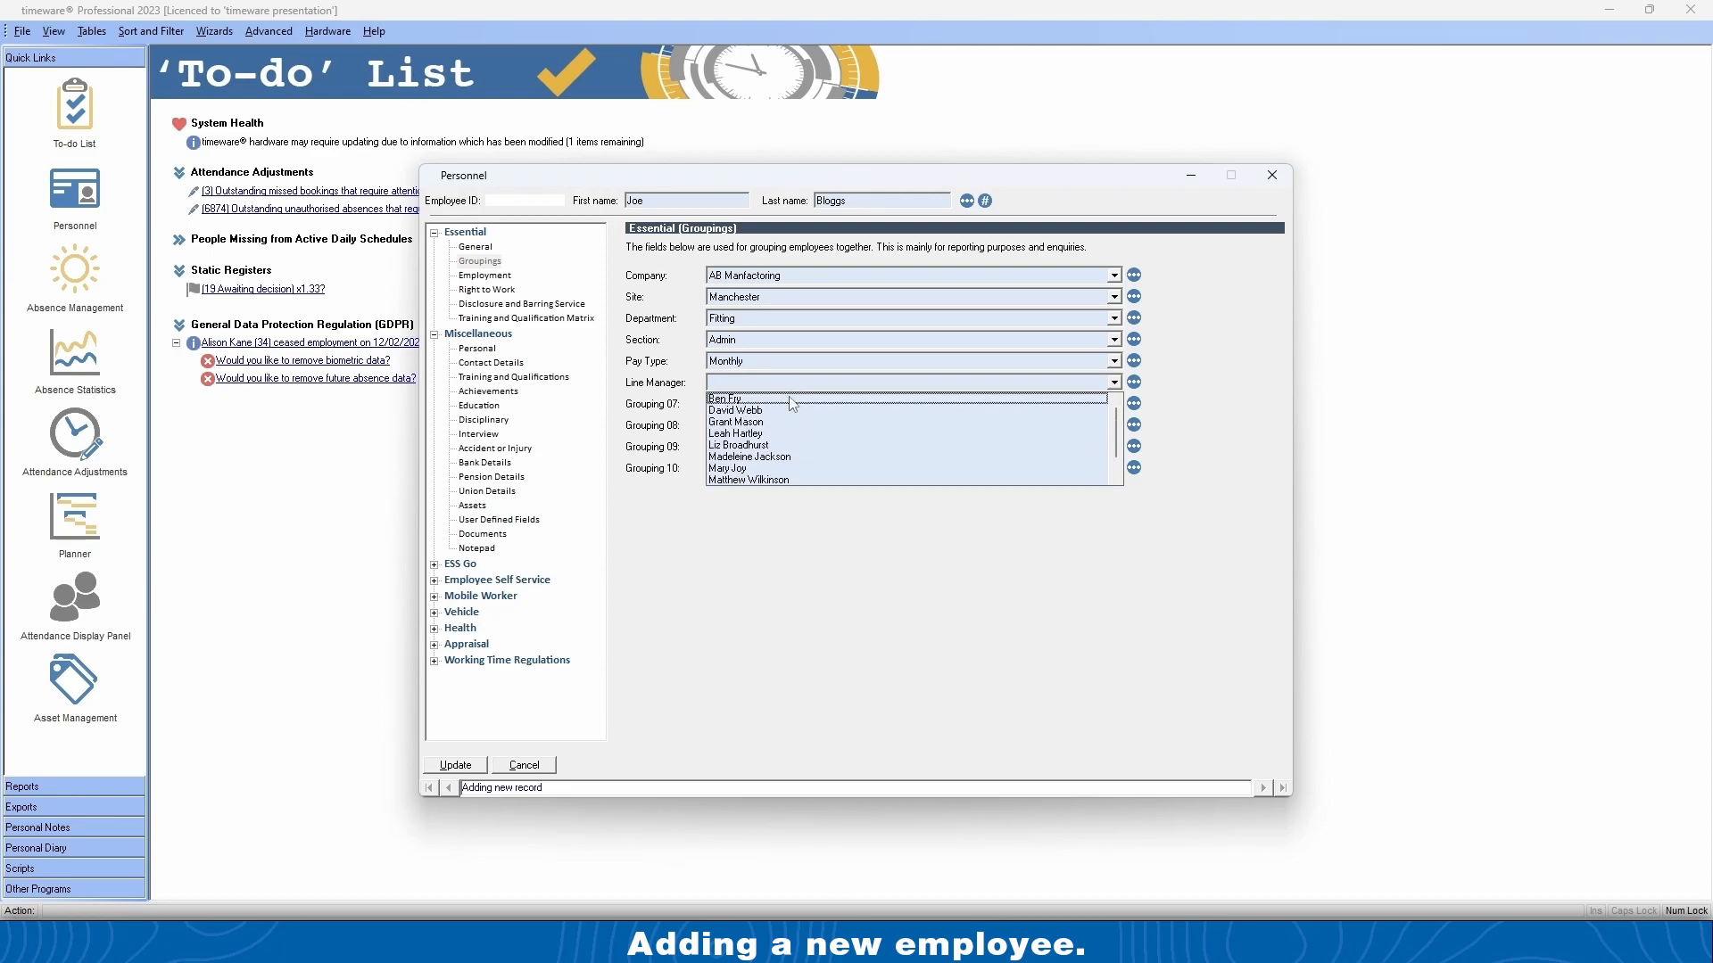
{"action": "left_click", "coordinate": [782, 482]}
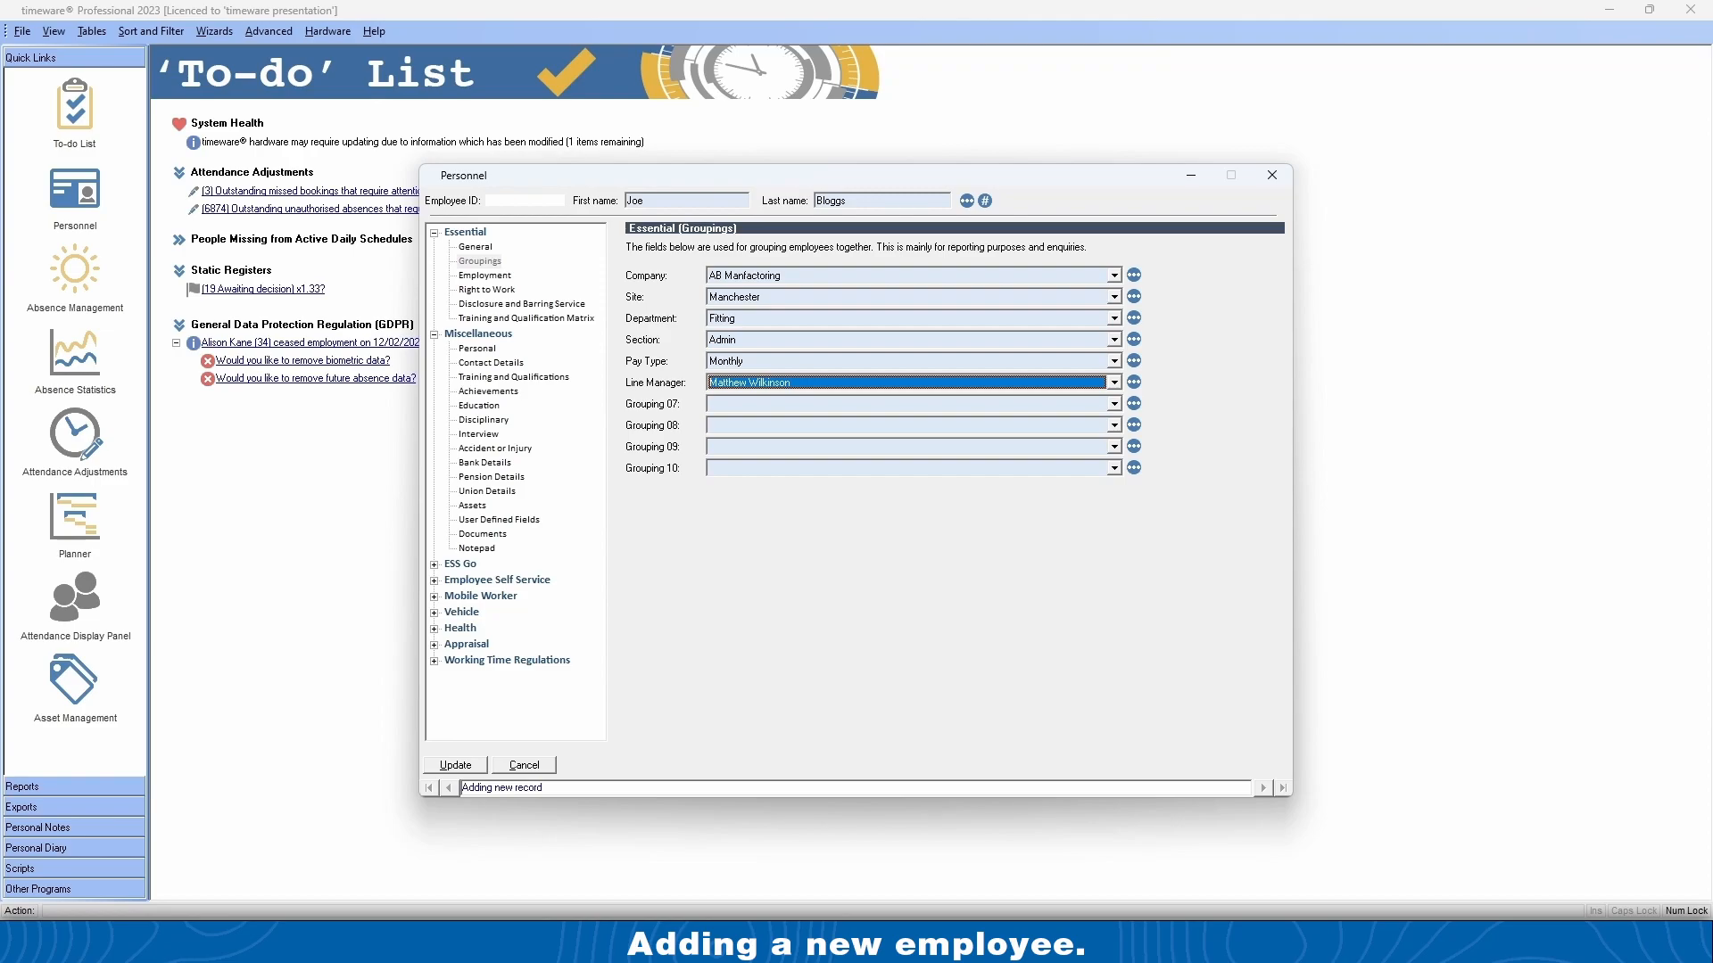
Create a new employment entry for the employee and open its list of job references.
{"action": "left_click", "coordinate": [487, 277]}
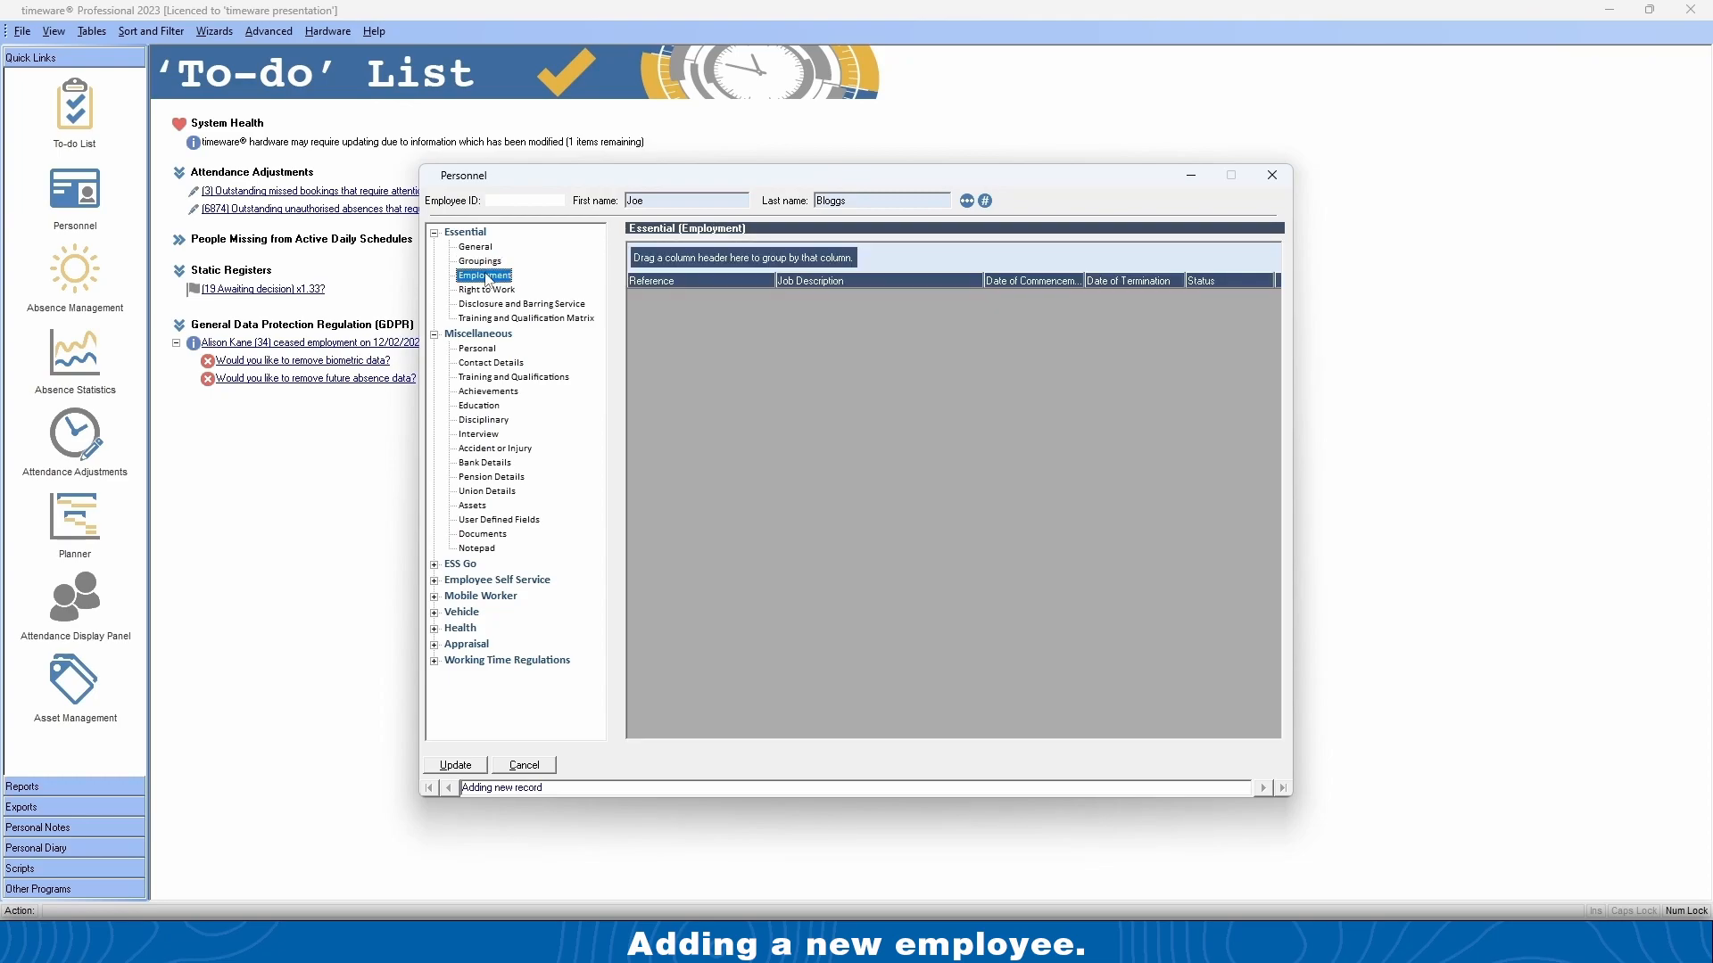
{"action": "right_click", "coordinate": [767, 379]}
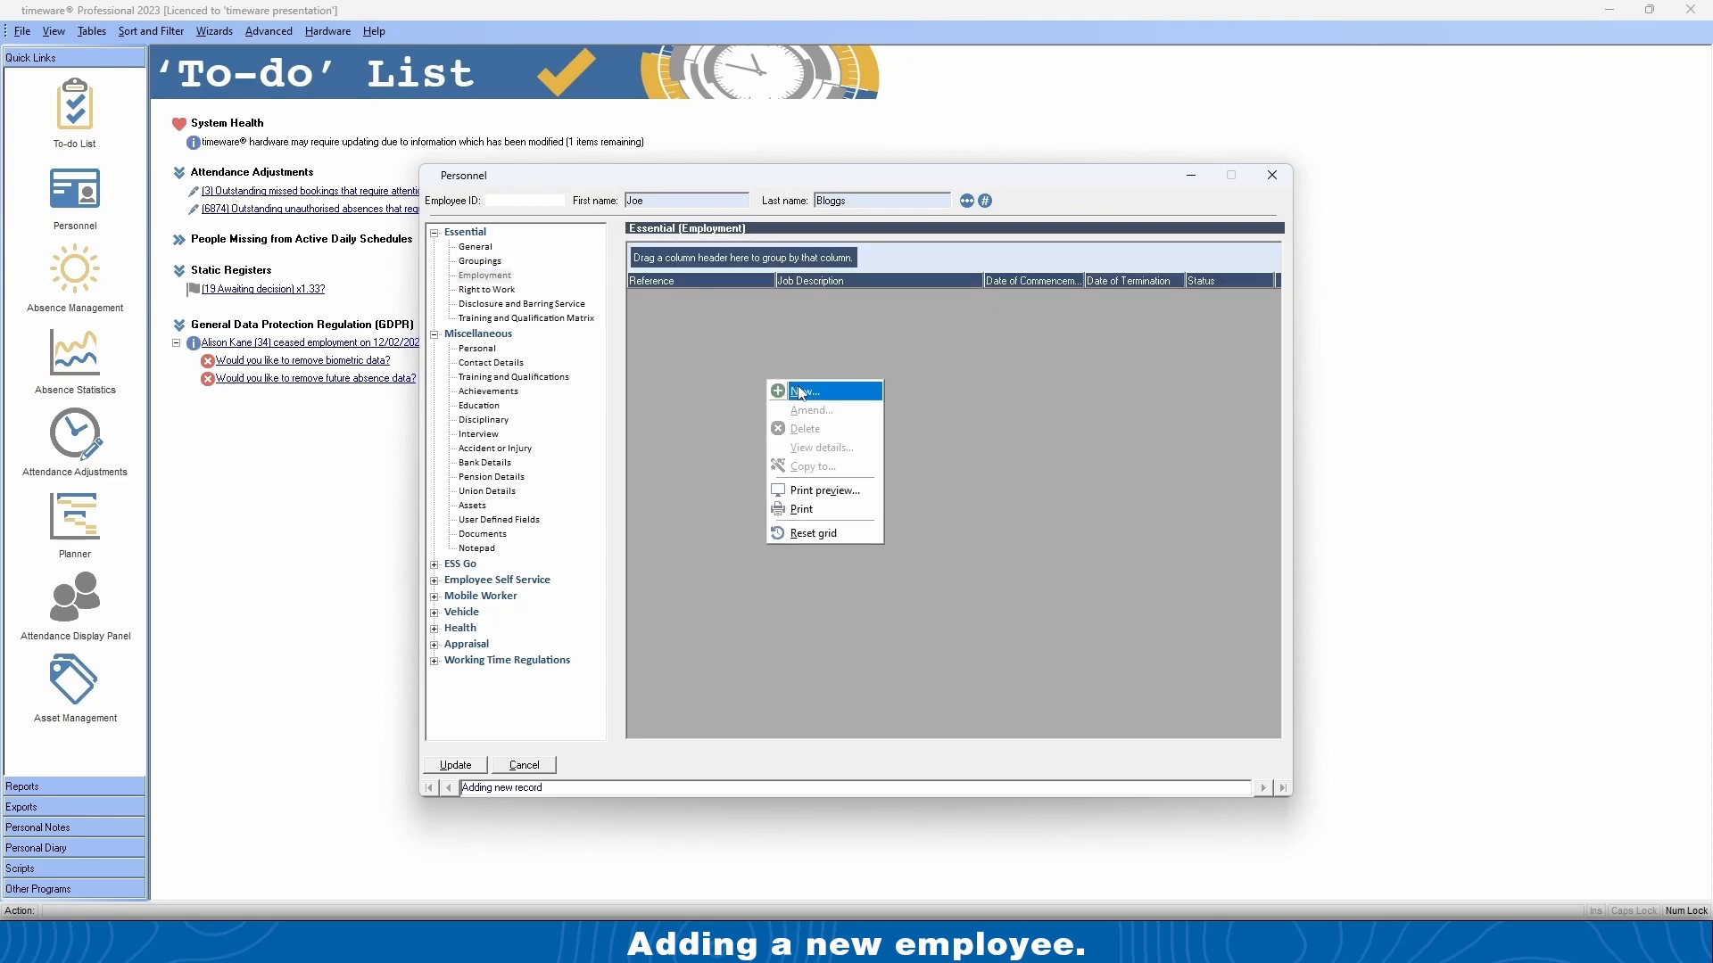
{"action": "left_click", "coordinate": [844, 394]}
{"action": "left_click", "coordinate": [634, 256]}
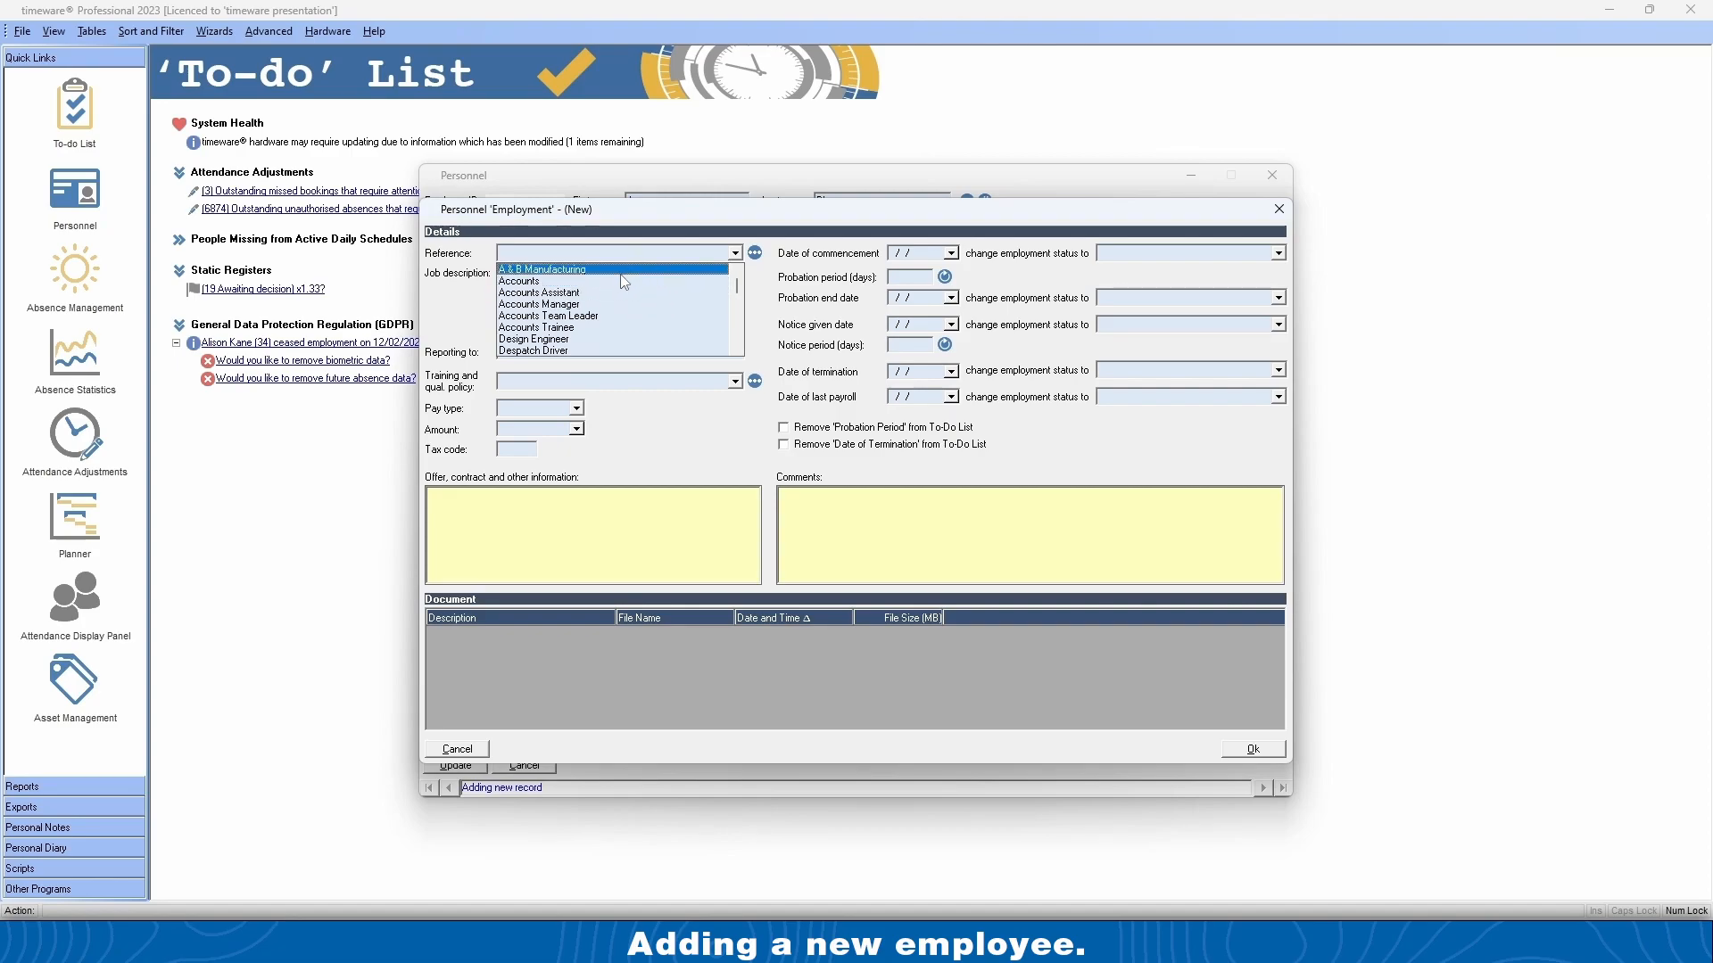
{"action": "scroll", "coordinate": [612, 319], "scroll_direction": "down", "scroll_amount": 1}
{"action": "scroll", "coordinate": [615, 322], "scroll_direction": "down", "scroll_amount": 1}
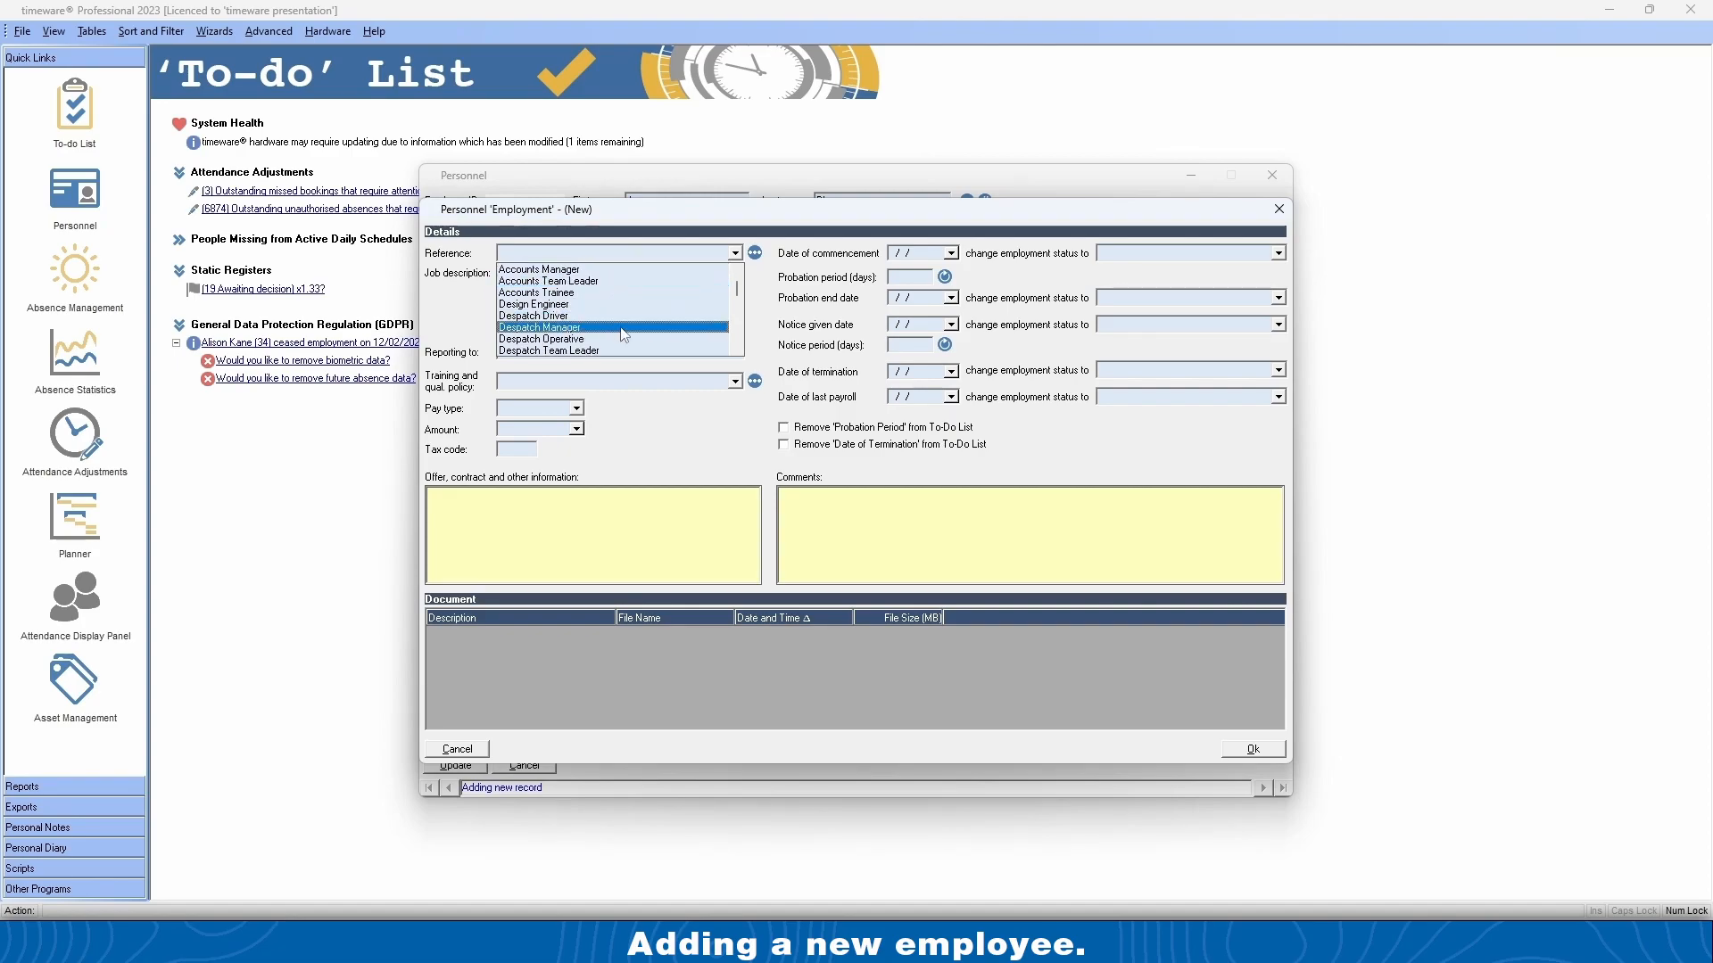